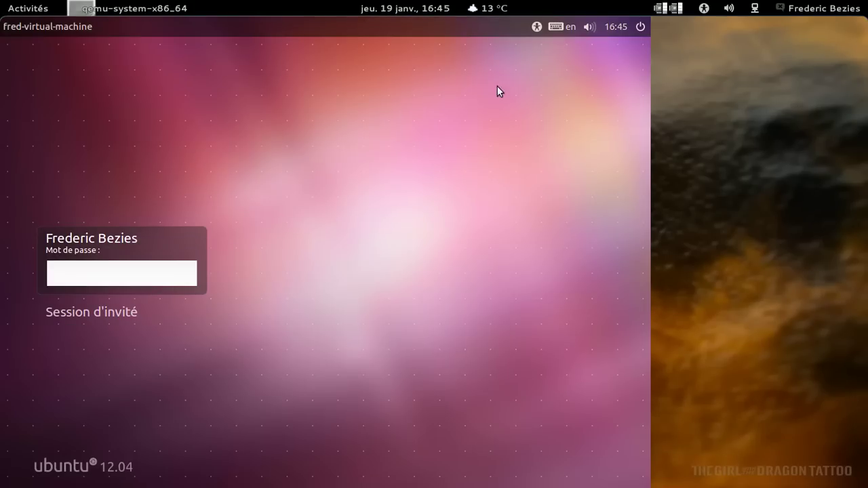
Switch the login screen keyboard layout from English (USA) to Français (fr).
click(571, 26)
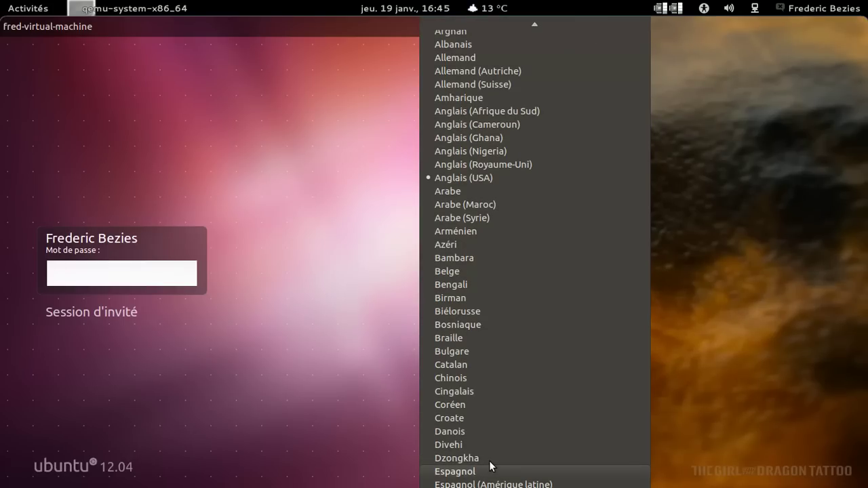
scroll(491, 466, down, 3)
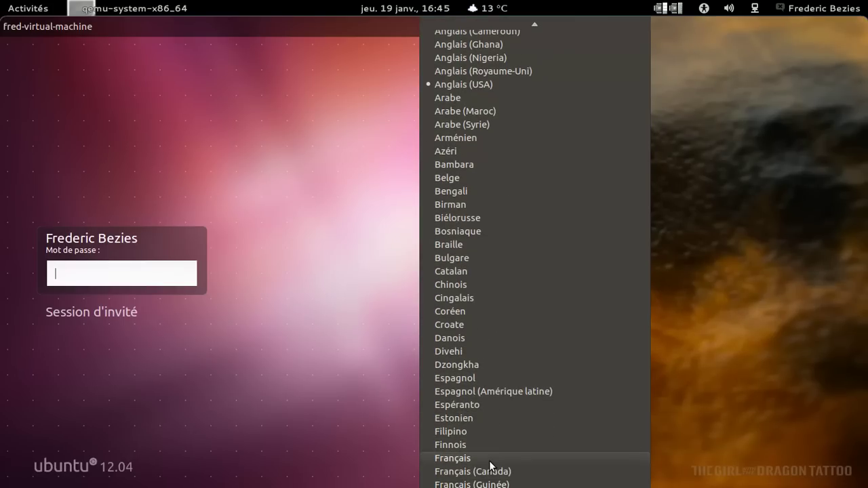
click(491, 459)
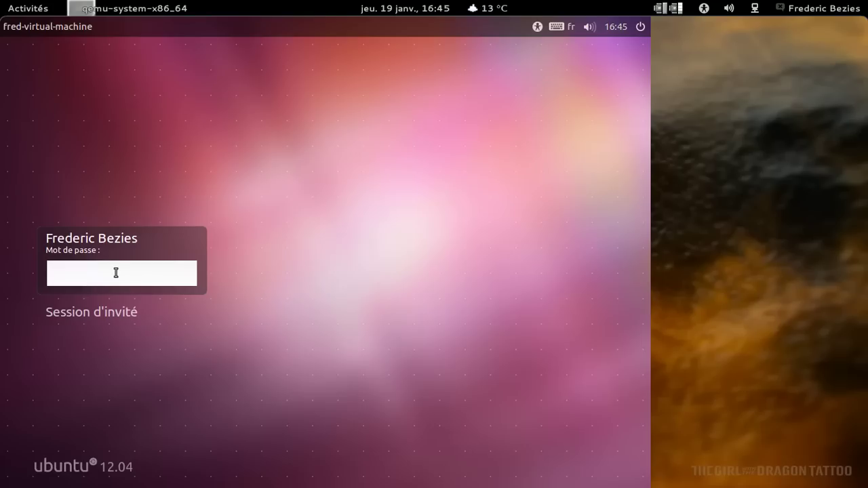
Enter the account password, correcting a typo, and log in to the Unity desktop.
text(***)
key(BackSpace)
key(BackSpace)
key(BackSpace)
text(*******)
key(Return)
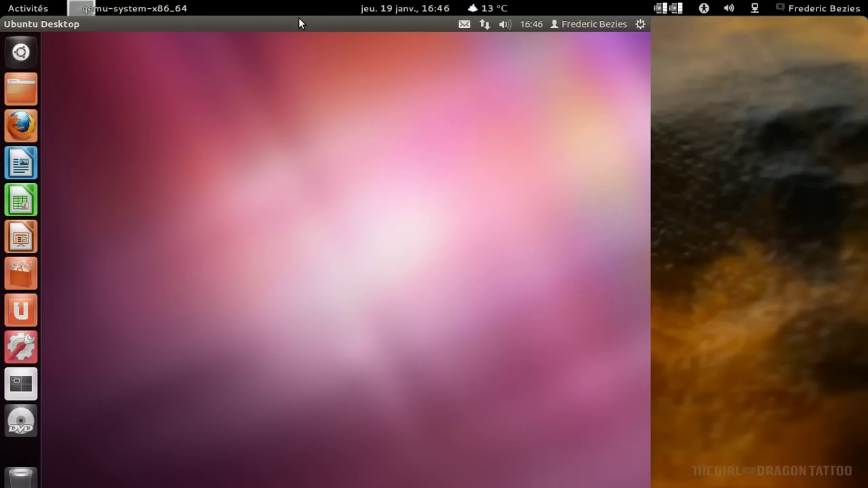
Start a system update check and open the Comptes en ligne online accounts window.
click(638, 24)
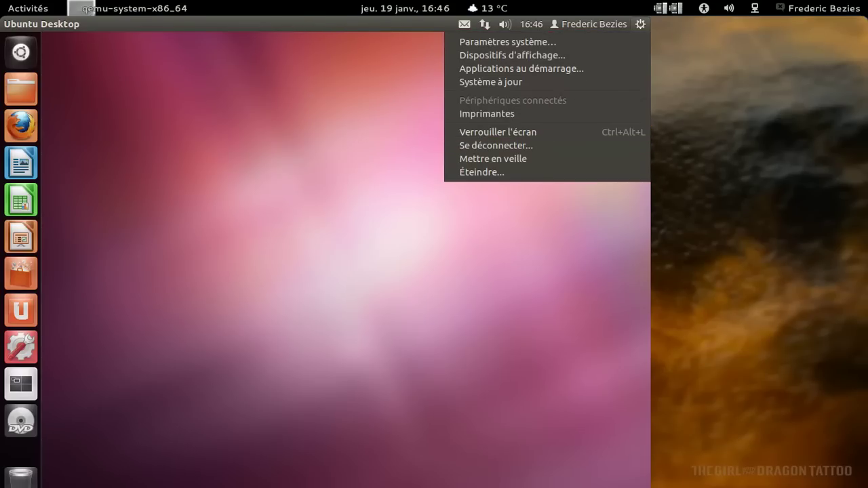
click(541, 84)
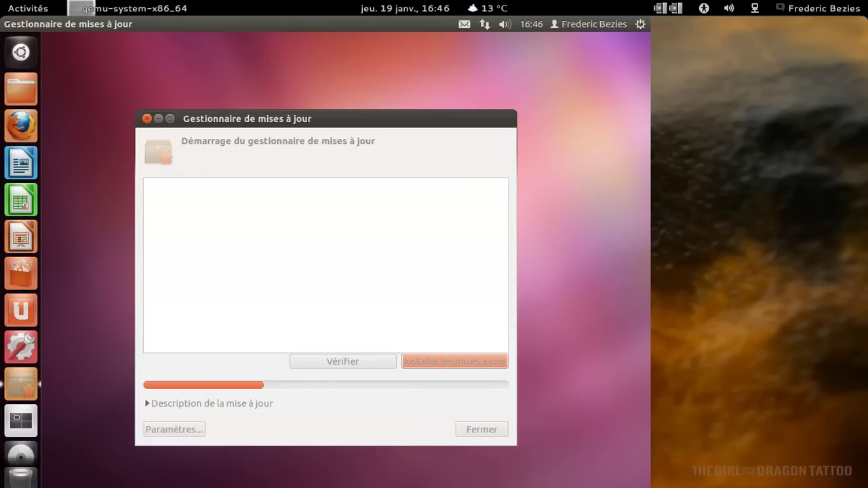
click(577, 24)
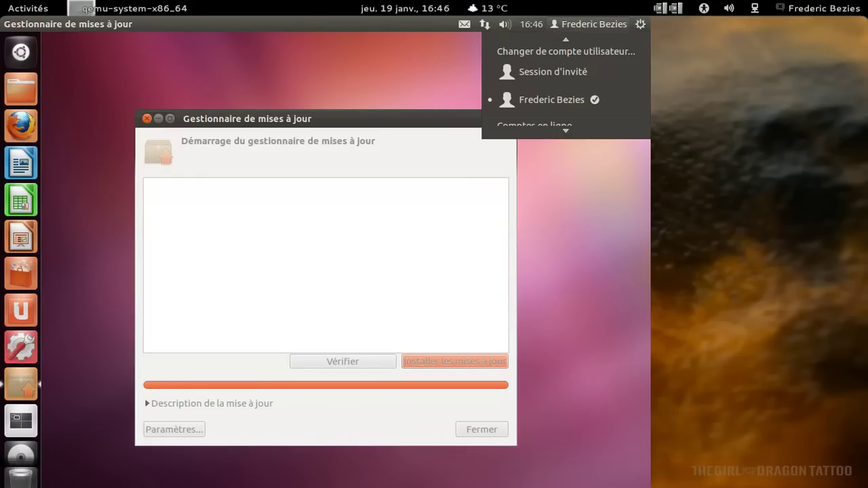
click(573, 120)
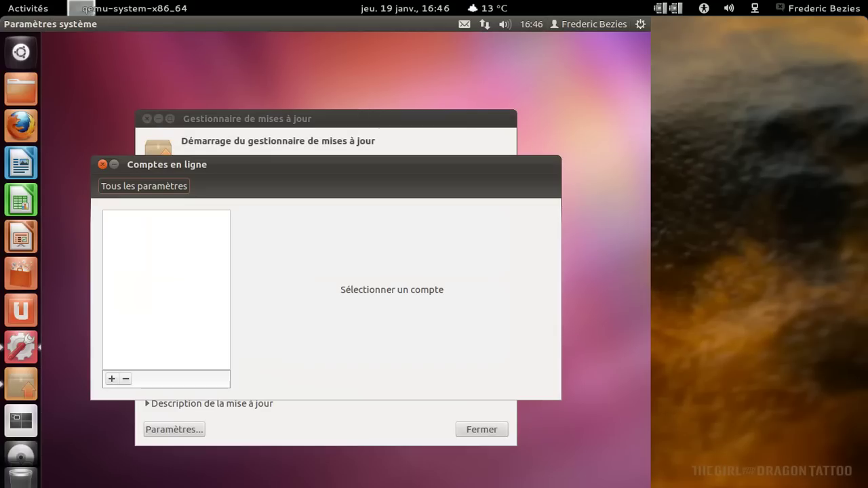
Add a Google online account and sign in with its email and password.
click(112, 378)
click(280, 300)
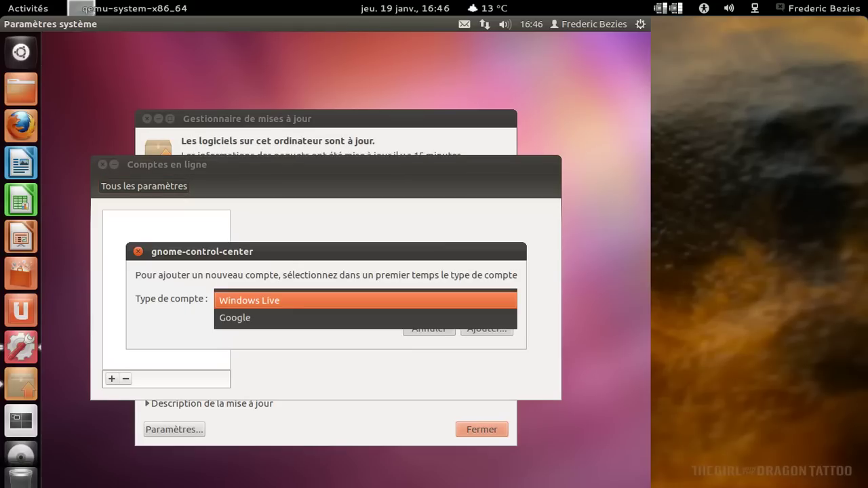
click(277, 316)
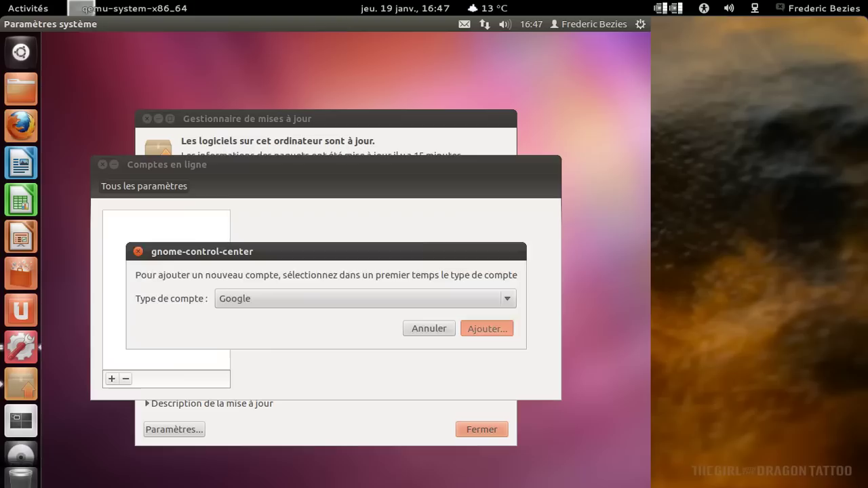
click(486, 328)
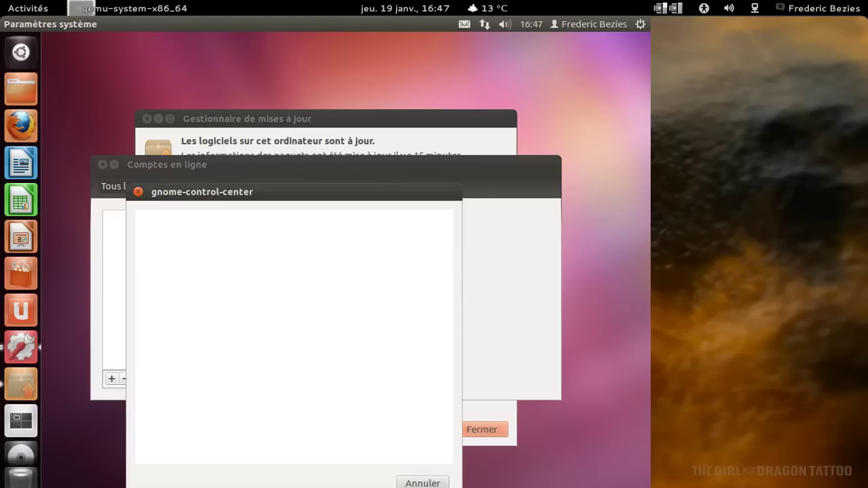
key(Tab)
text(**********)
key(BackSpace)
key(BackSpace)
key(BackSpace)
key(BackSpace)
key(BackSpace)
key(BackSpace)
key(BackSpace)
key(BackSpace)
key(BackSpace)
key(BackSpace)
text(****)
key(BackSpace)
key(BackSpace)
key(BackSpace)
key(BackSpace)
text(*********)
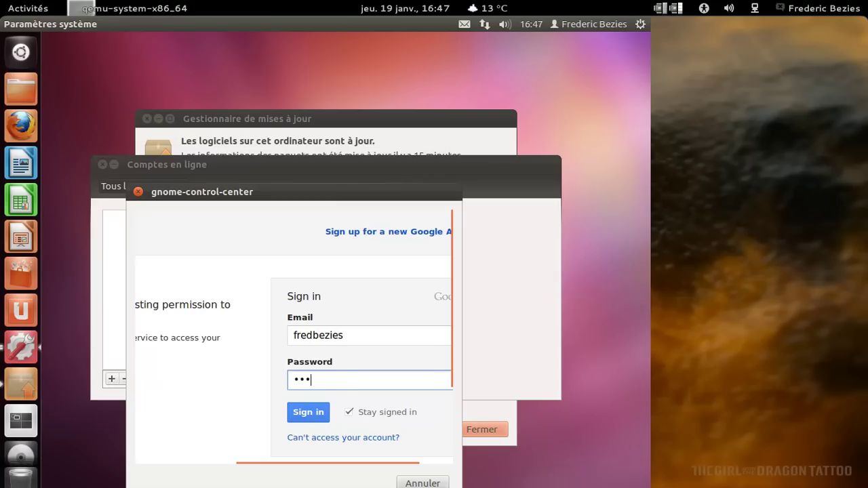
key(Return)
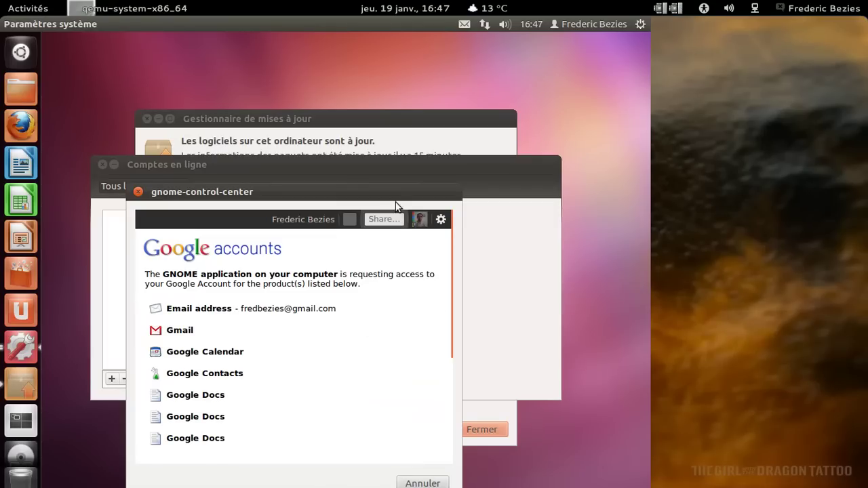
Grant GNOME access to the Google account and close the Comptes en ligne window.
drag(393, 196, 402, 91)
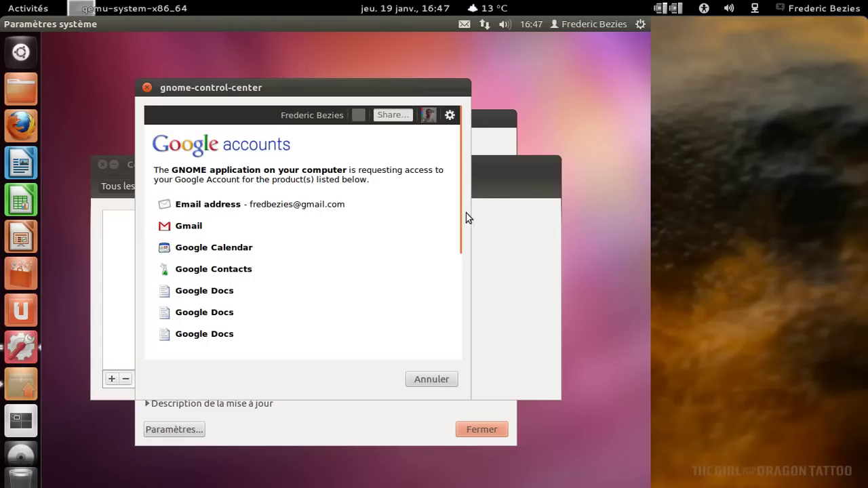
scroll(461, 218, down, 1)
scroll(465, 238, down, 4)
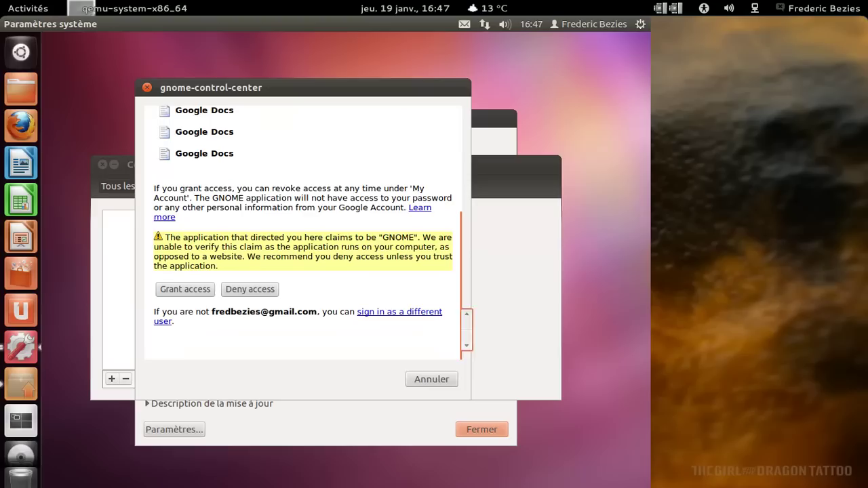
click(188, 294)
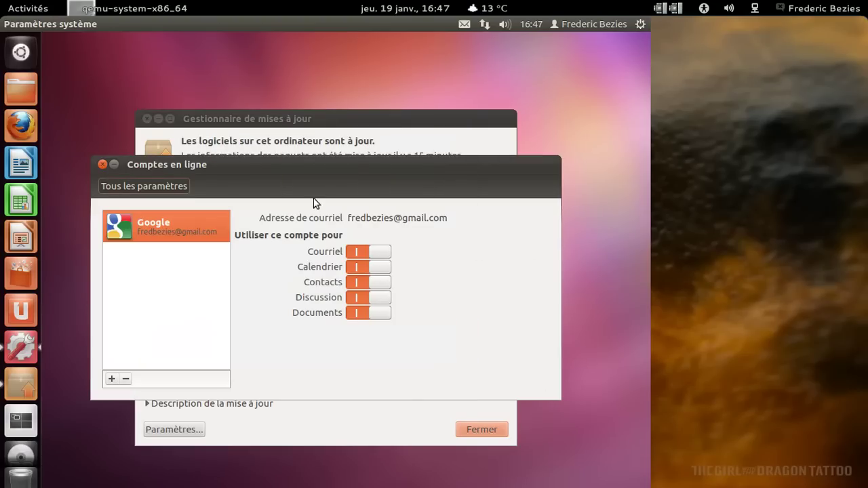
click(102, 164)
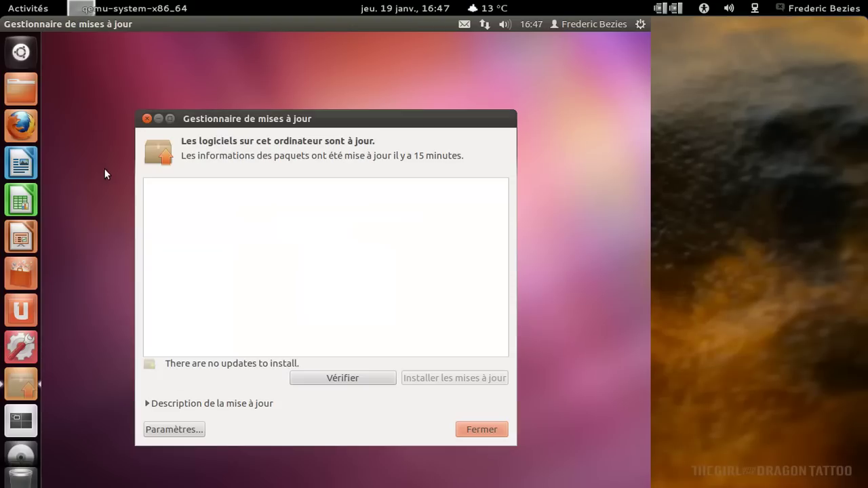
Close Update Manager and open the Informations système page of System Settings.
click(482, 430)
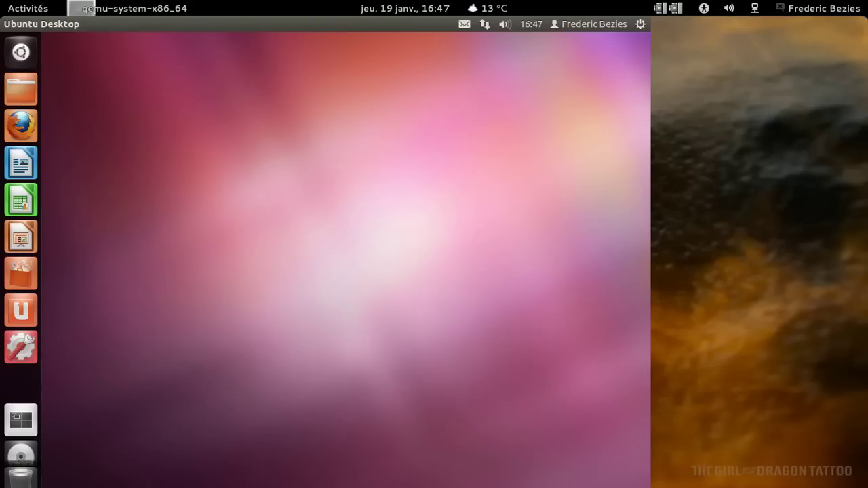
click(31, 353)
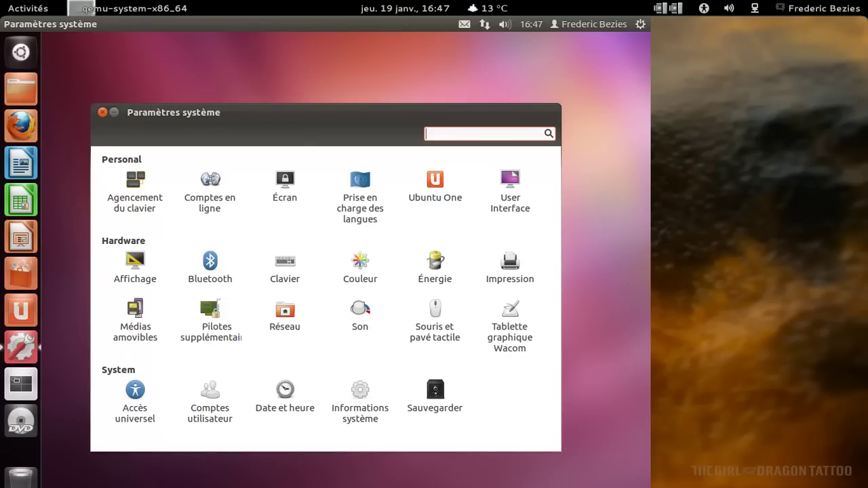
click(366, 394)
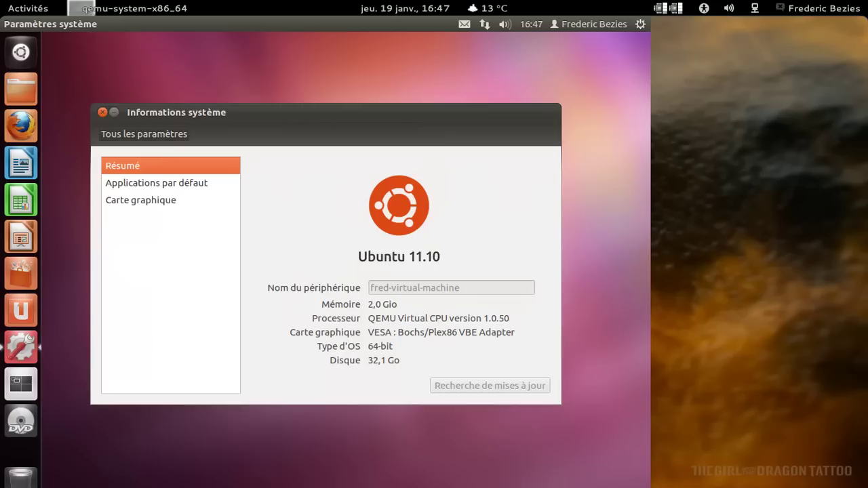
Browse the graphics and default applications pages, then close System Information.
click(202, 201)
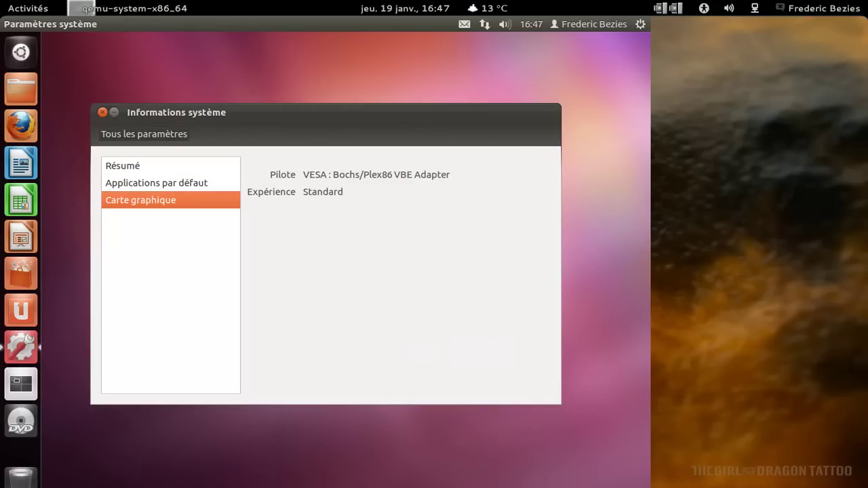
click(197, 183)
click(177, 167)
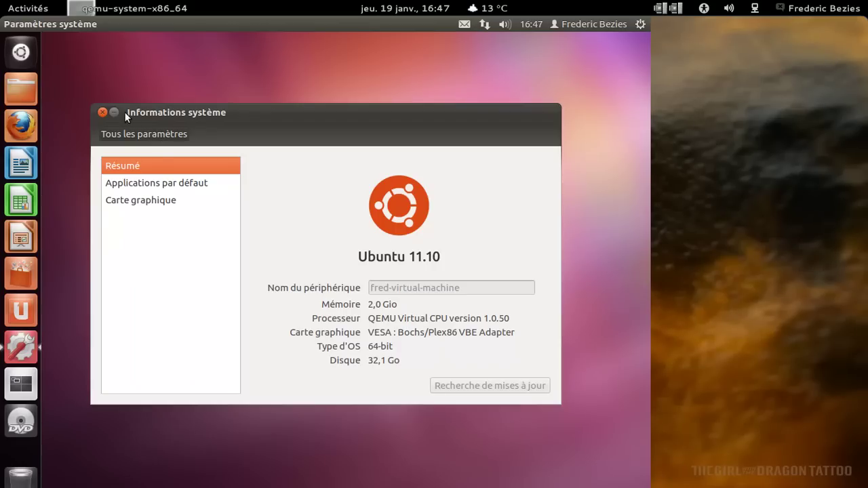
click(102, 112)
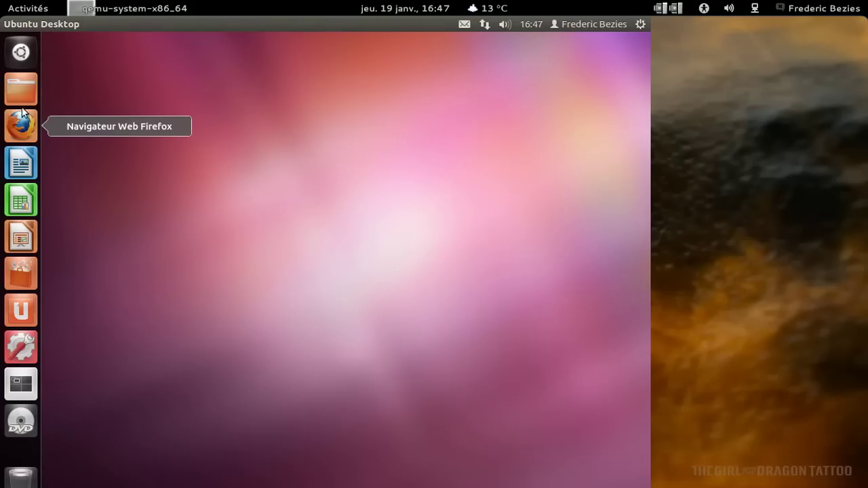
Browse the multimedia, office and internet application categories in the Dash.
click(21, 51)
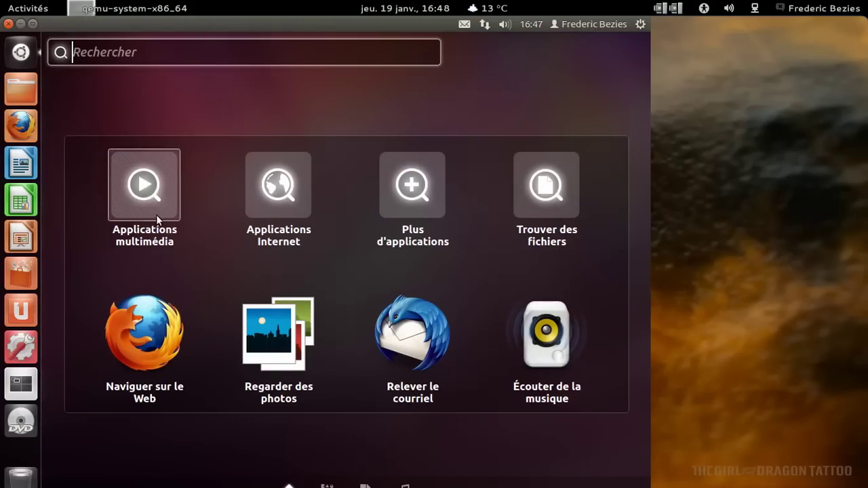
click(158, 214)
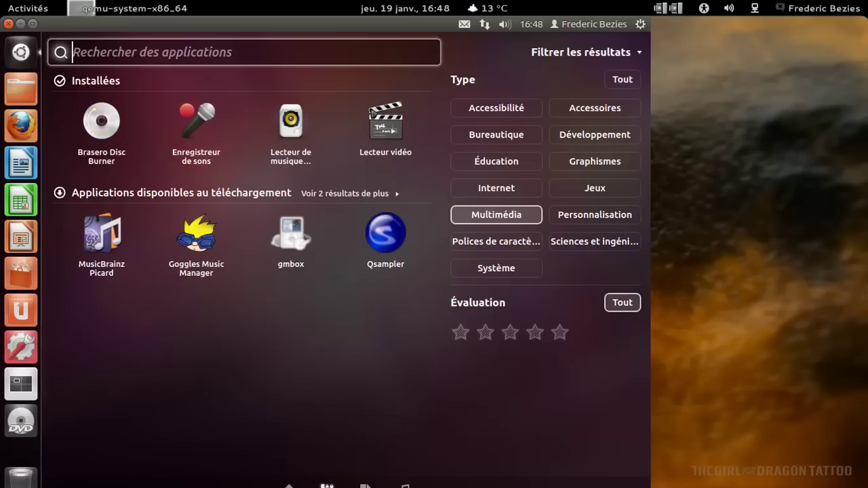
click(384, 194)
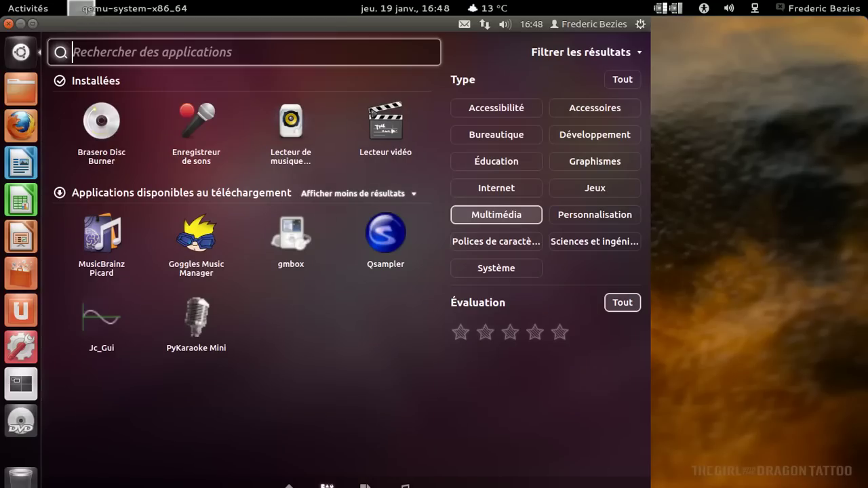
click(516, 135)
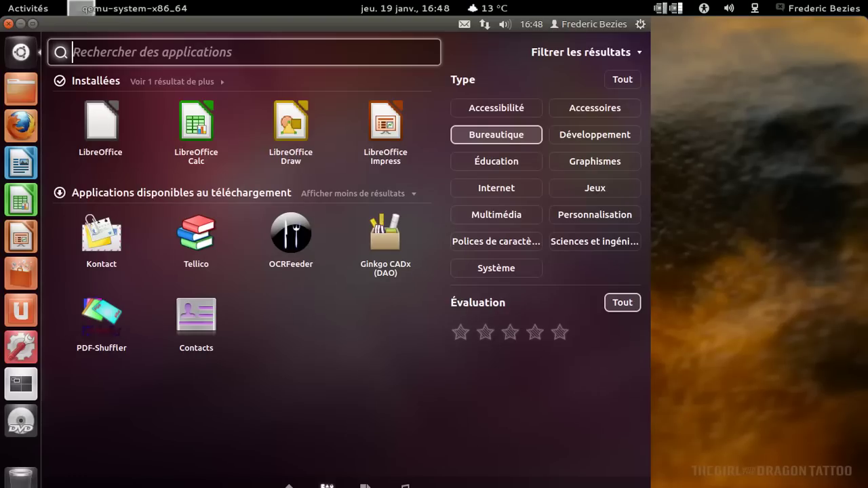
click(506, 188)
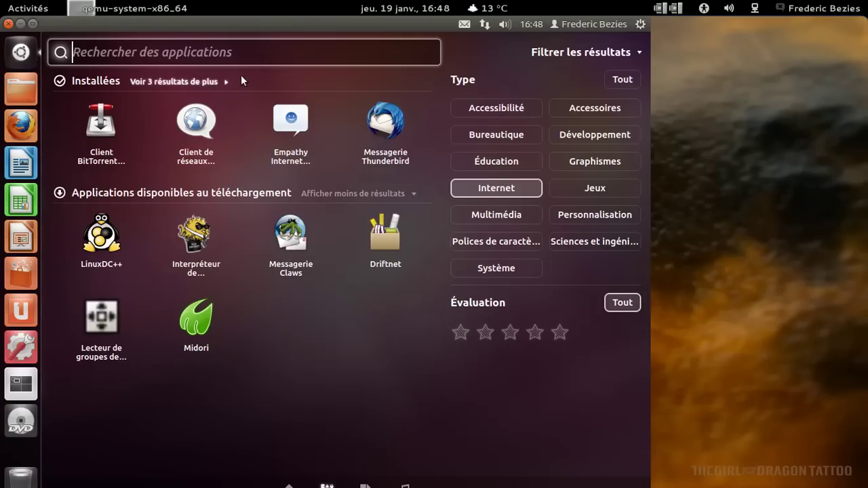
click(221, 81)
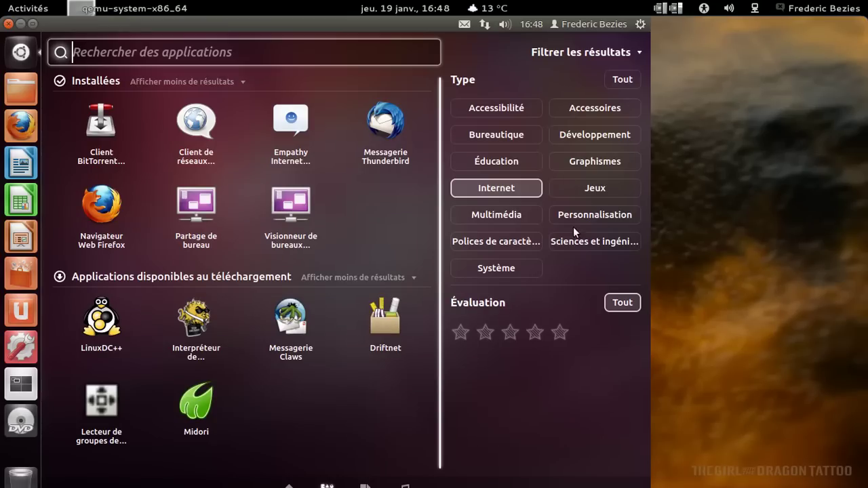
Filter the applications by multimedia, games, Graphismes, Développement and finally Accessoires.
click(519, 218)
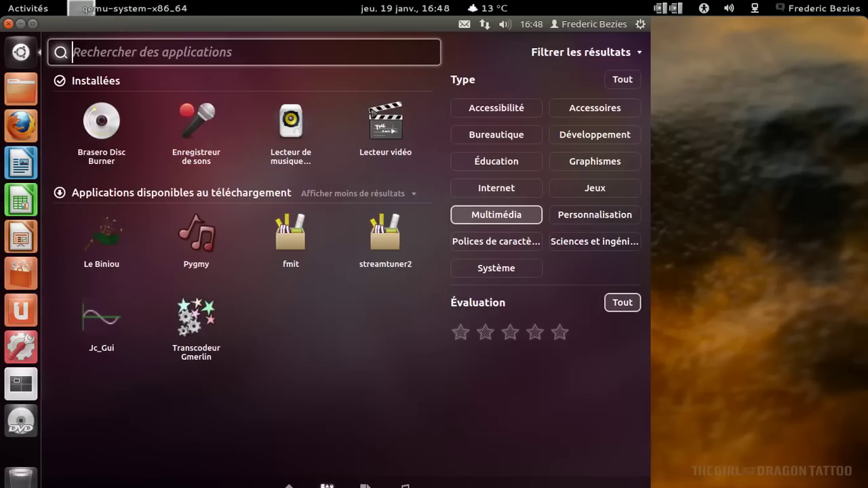
click(599, 192)
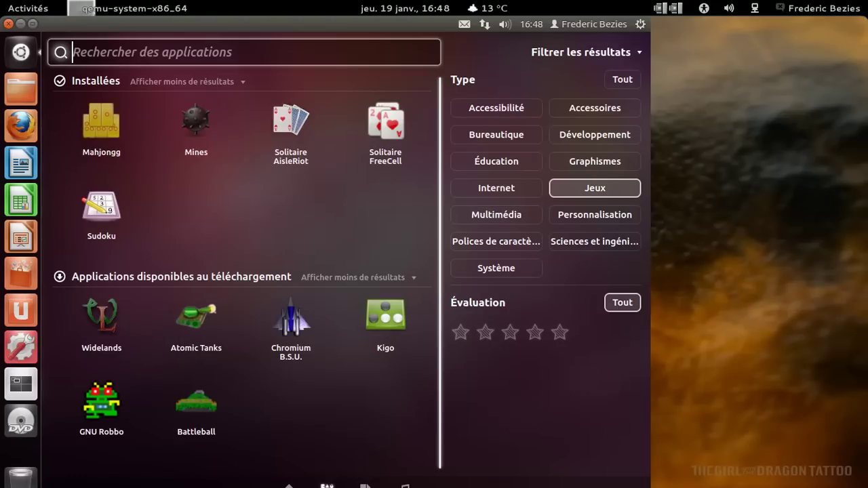
click(599, 160)
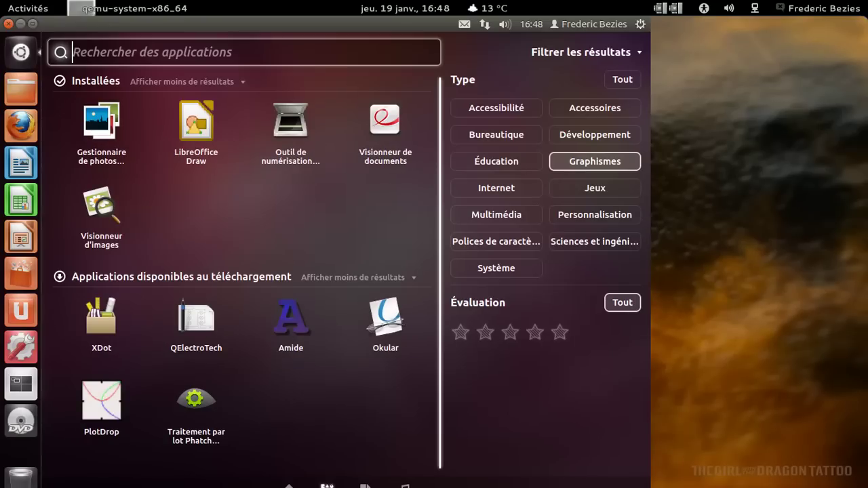
click(601, 141)
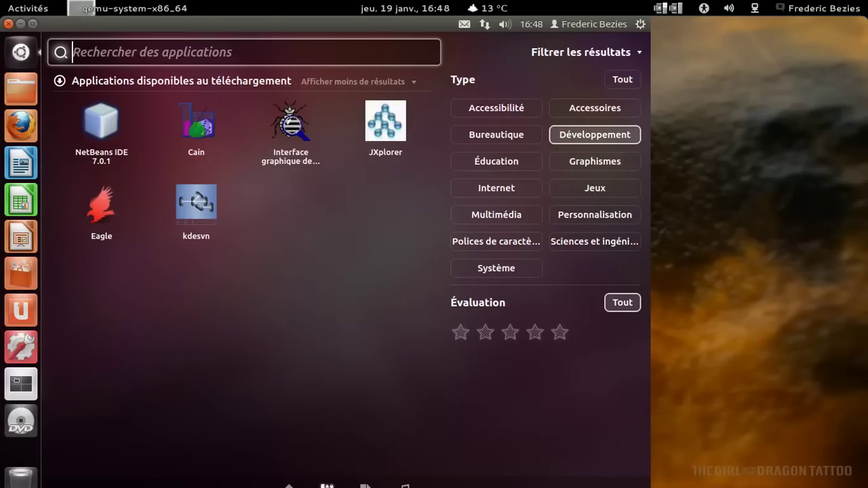
click(598, 110)
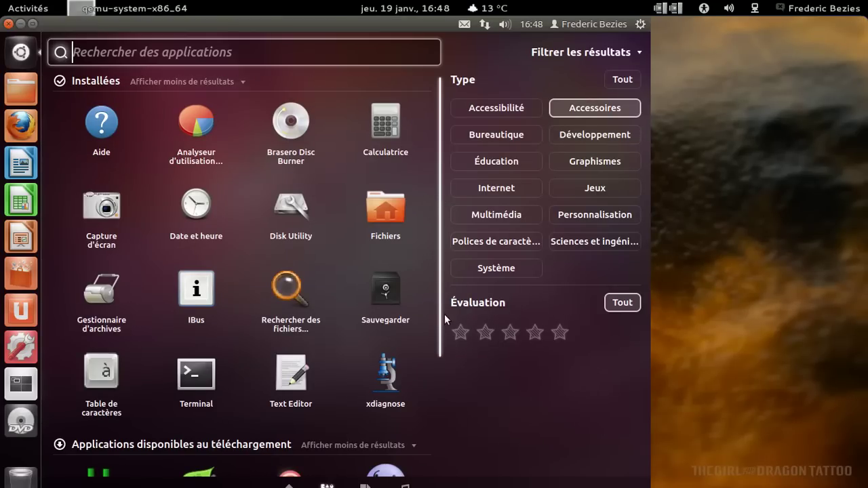
Check Firefox's version 10.0 in the About box, then bring up the toolbar menu.
click(21, 52)
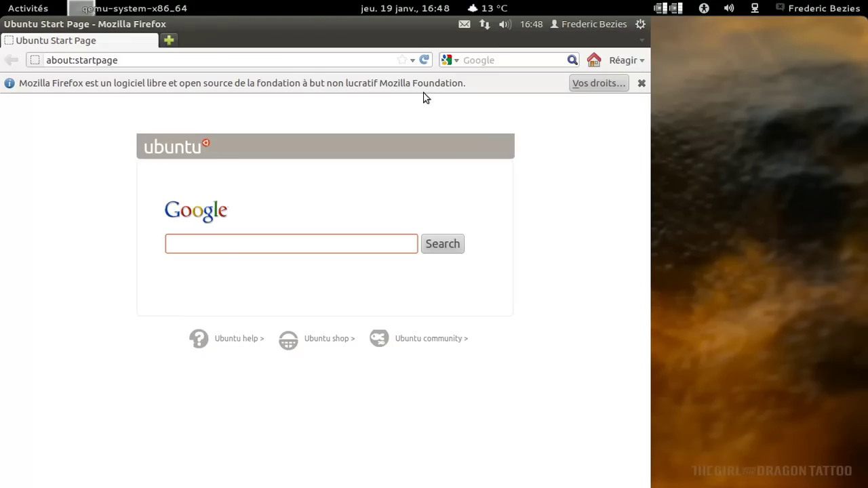
click(339, 24)
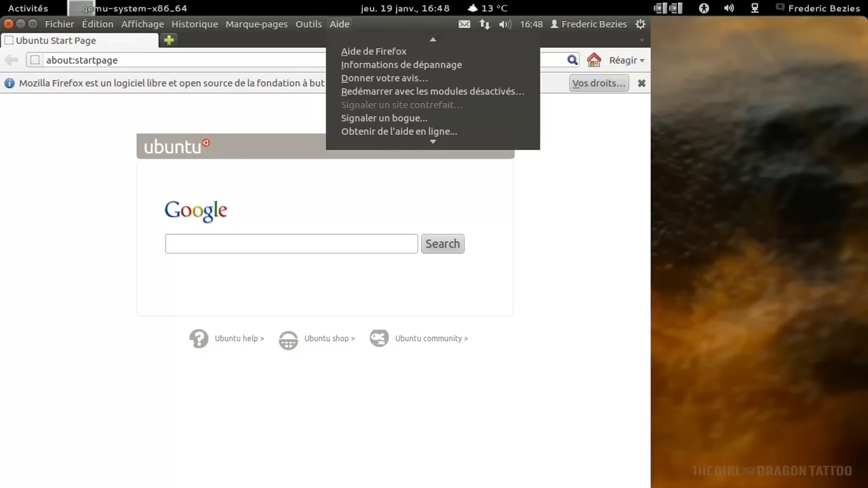
click(377, 140)
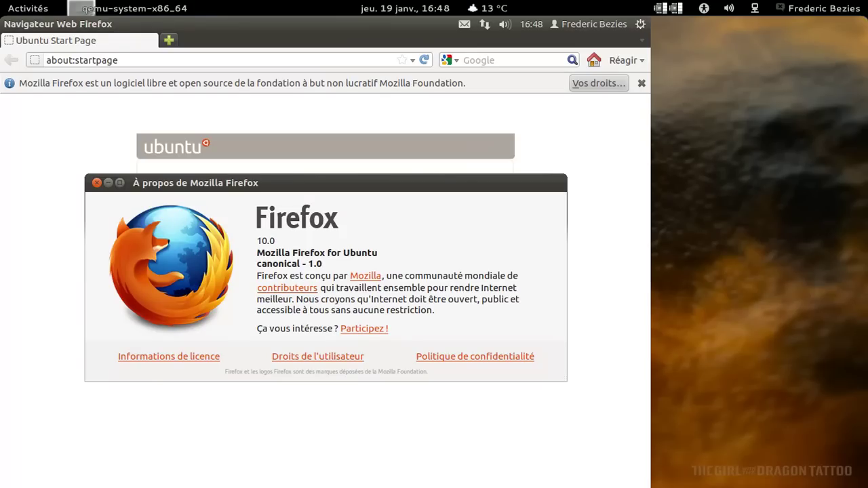
click(97, 183)
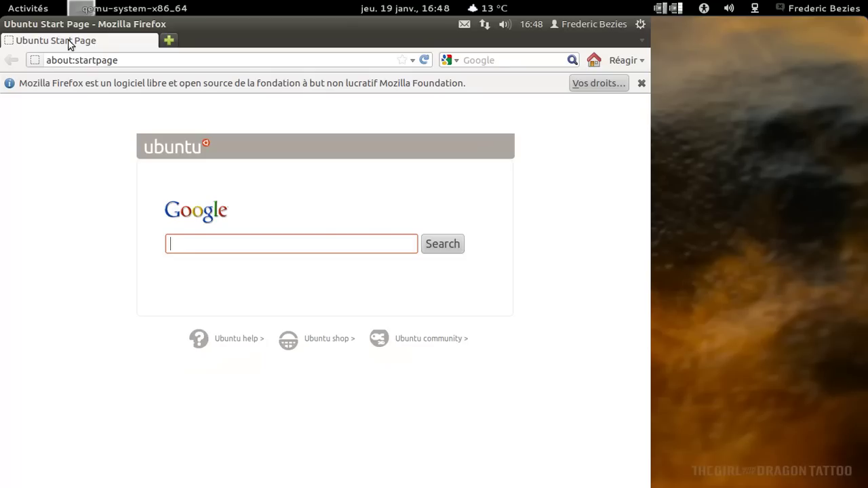
mouse_move(84, 27)
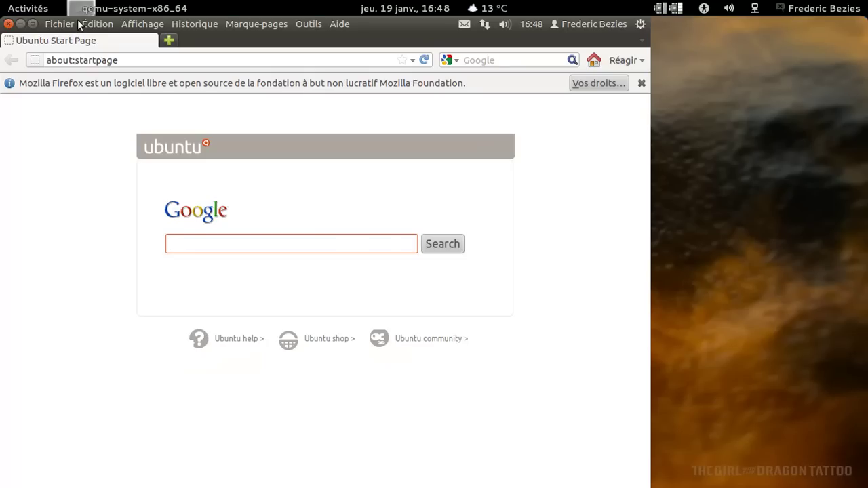
right_click(226, 42)
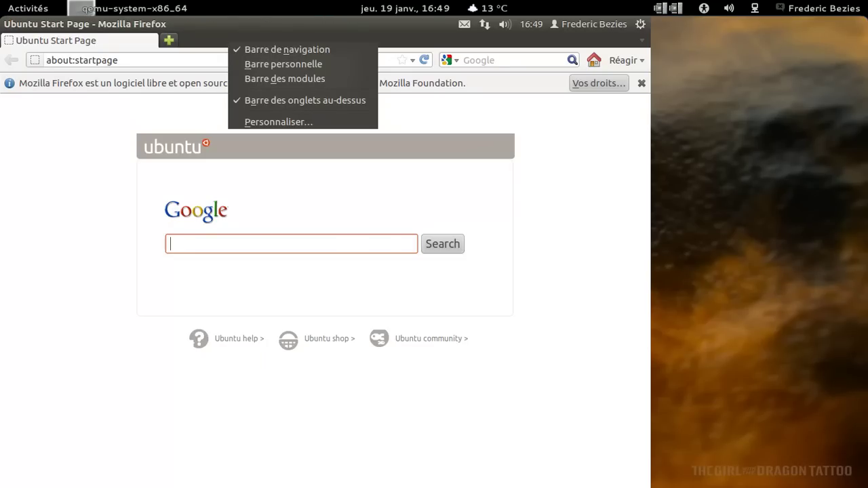
Dismiss the open menus and load html5test.com in the address bar.
click(217, 49)
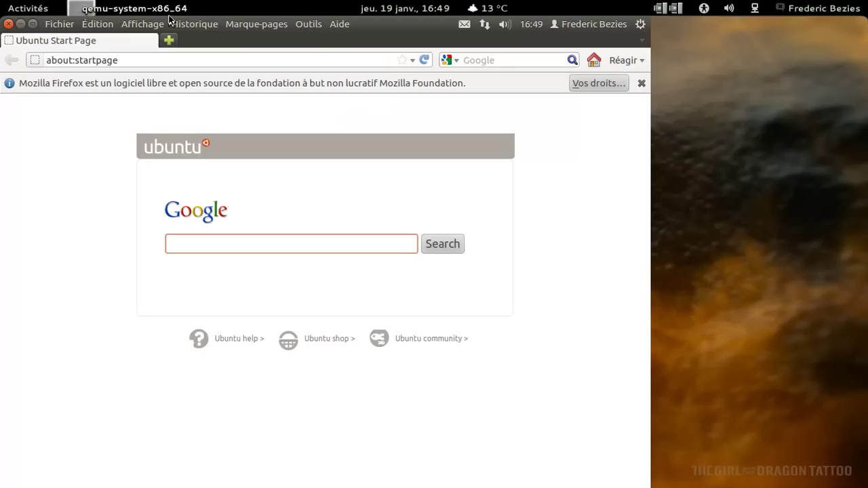
click(142, 24)
key(Left)
key(Left)
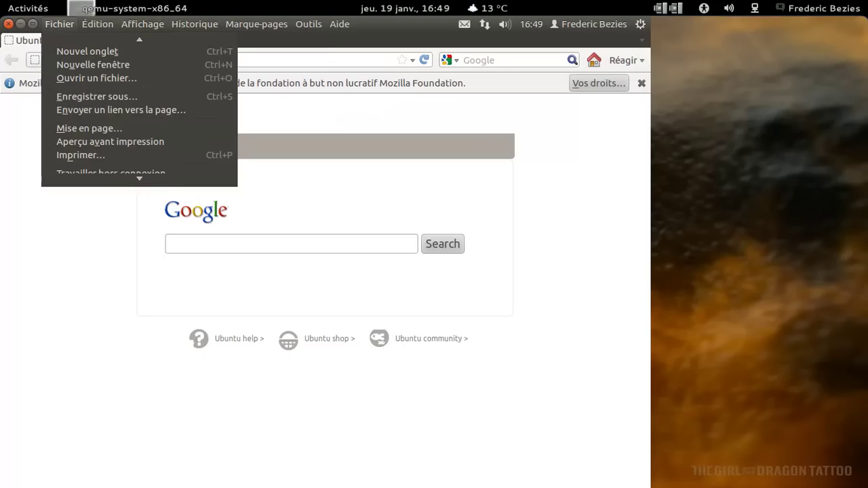
scroll(95, 162, down, 1)
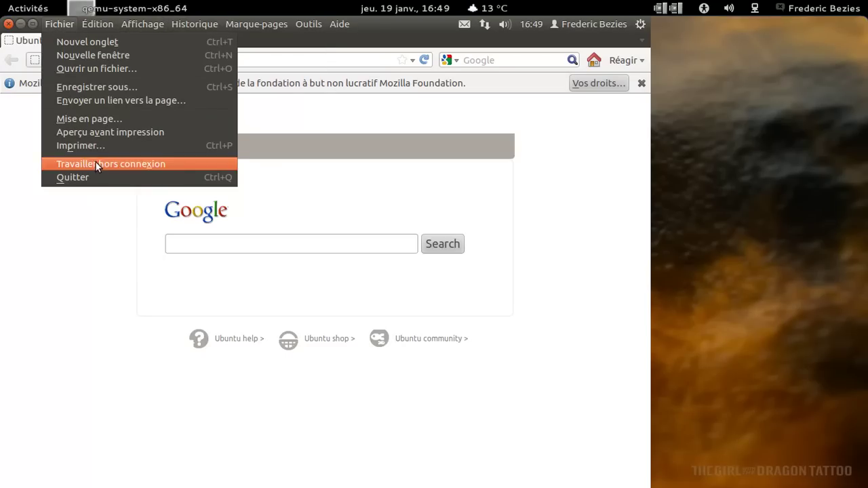
click(318, 61)
click(318, 61)
key(ctrl+a)
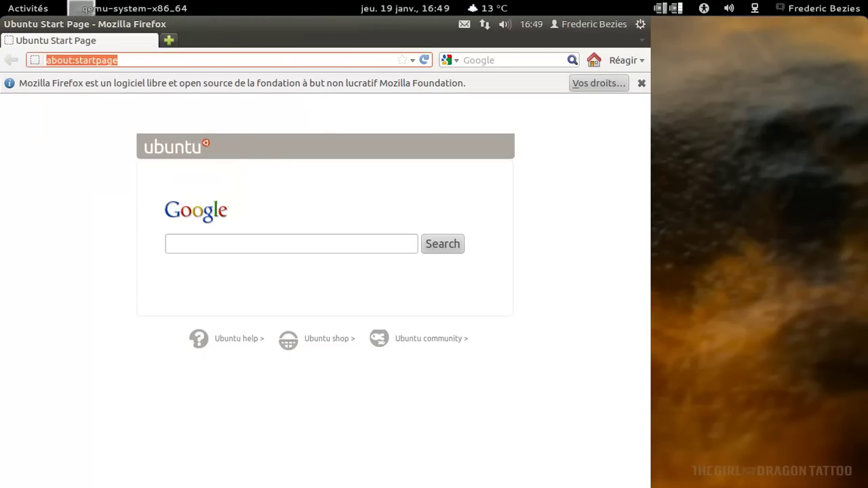
text(html5test.com)
key(Return)
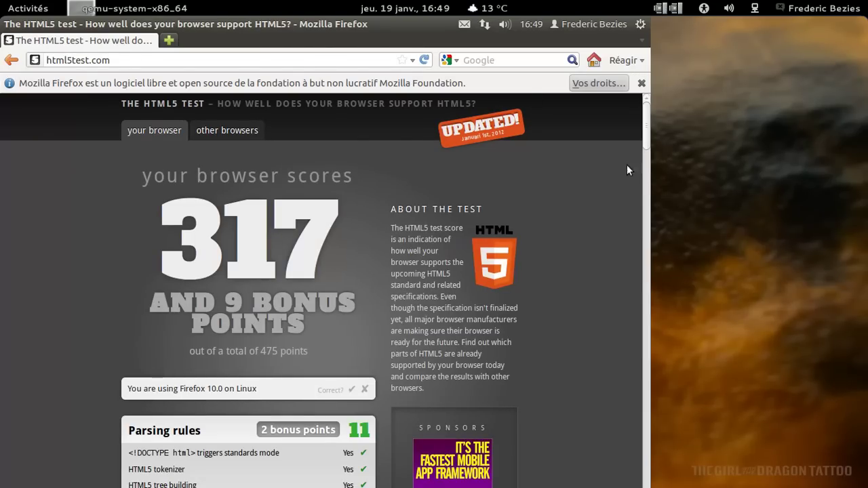
Scroll through the 317-point HTML5 test results and close Firefox.
scroll(646, 136, down, 1)
drag(645, 118, 646, 405)
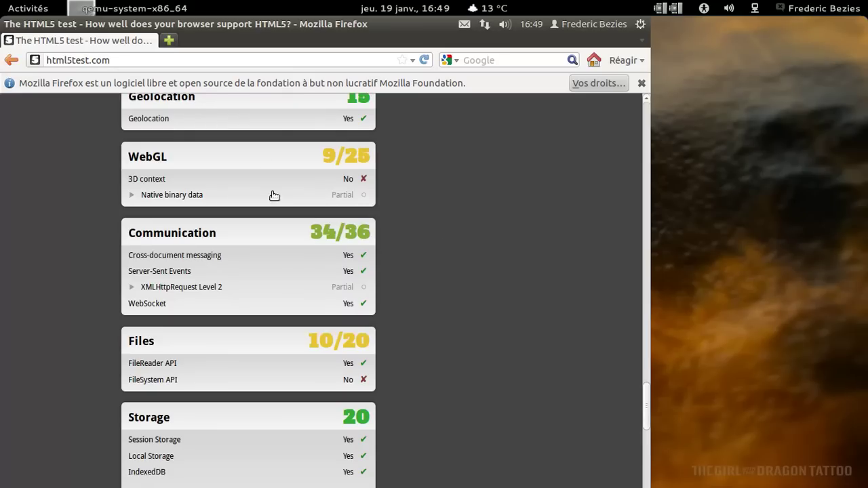
mouse_move(19, 26)
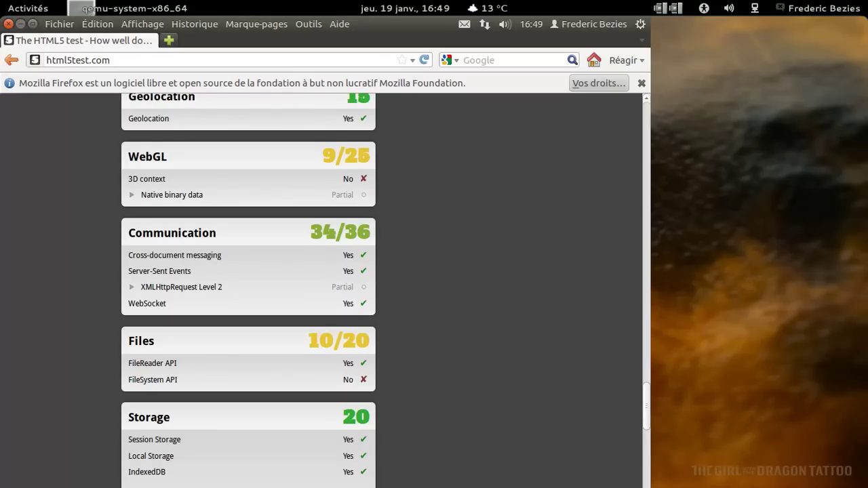
click(8, 24)
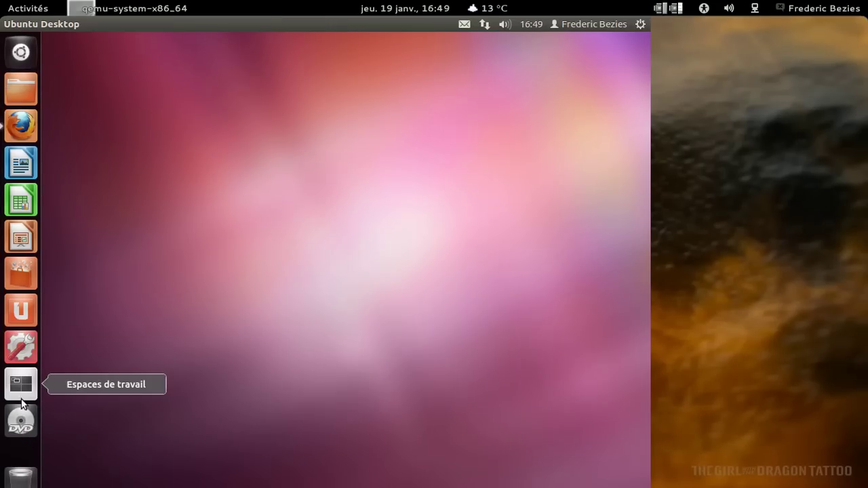
click(21, 359)
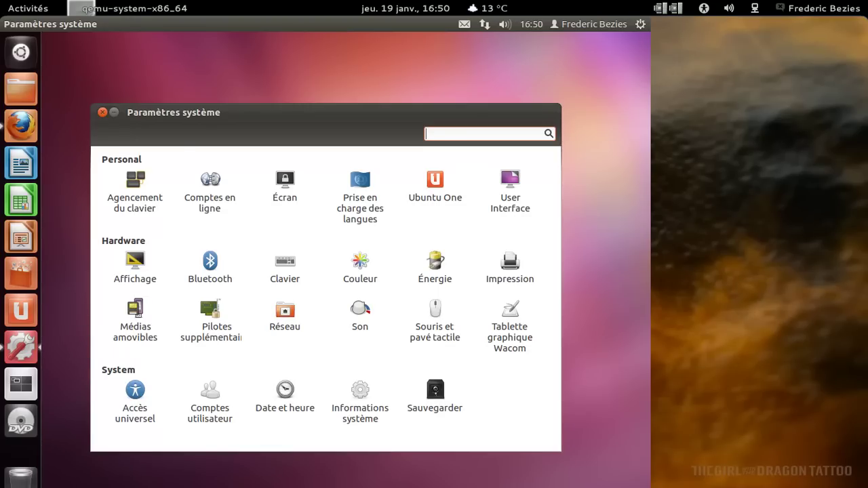
click(282, 383)
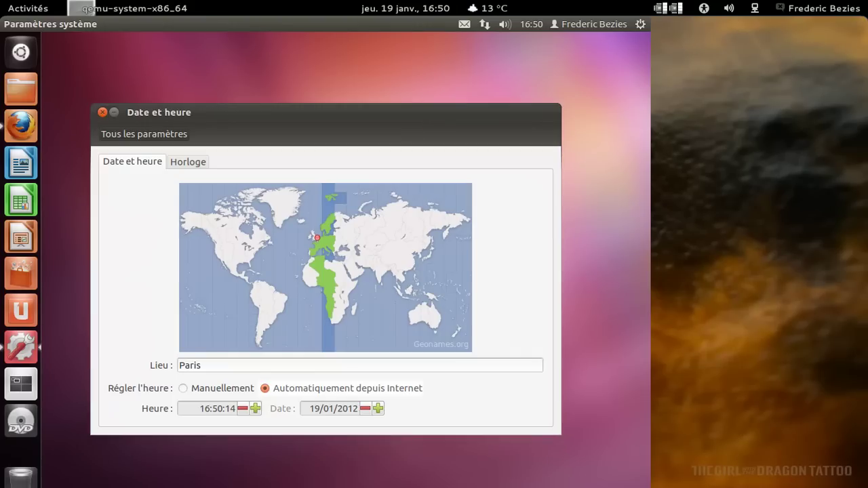
click(103, 112)
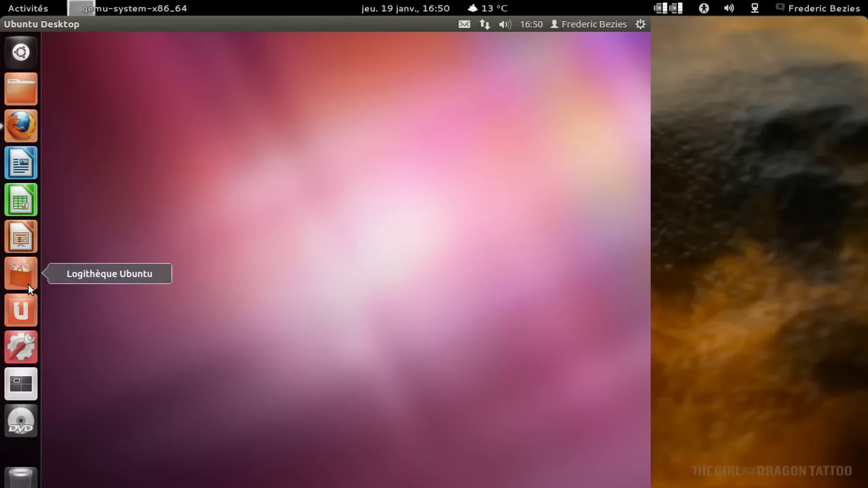
Install VLC media player from Logithèque Ubuntu with the admin password, then launch LibreOffice Writer.
click(27, 284)
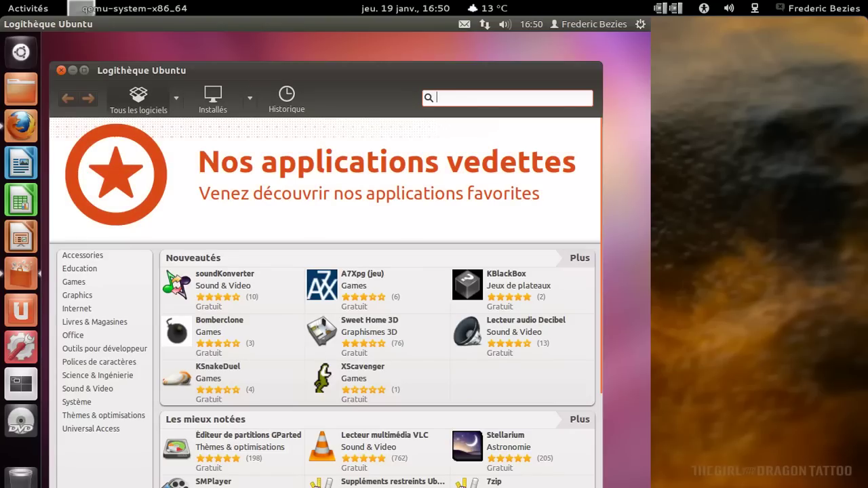
drag(252, 72, 268, 46)
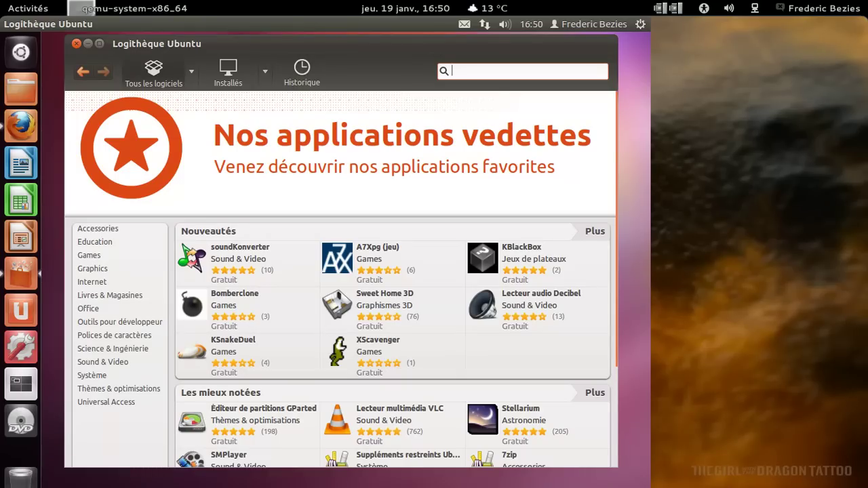
click(398, 423)
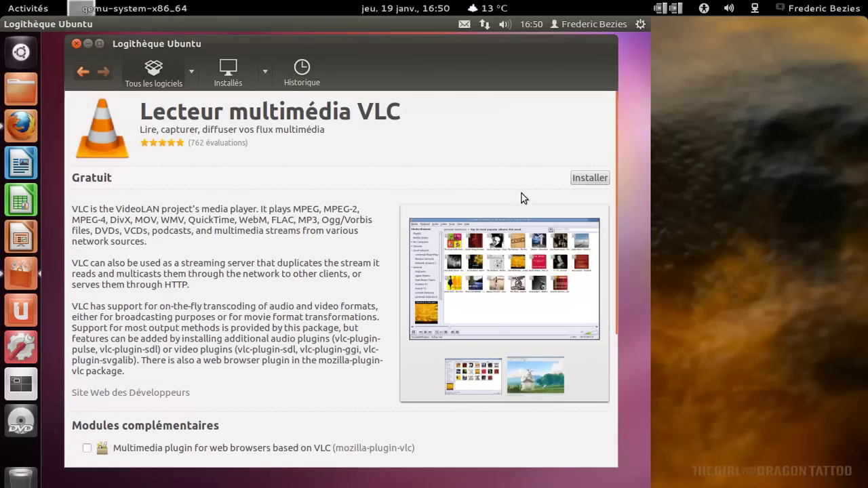
click(590, 178)
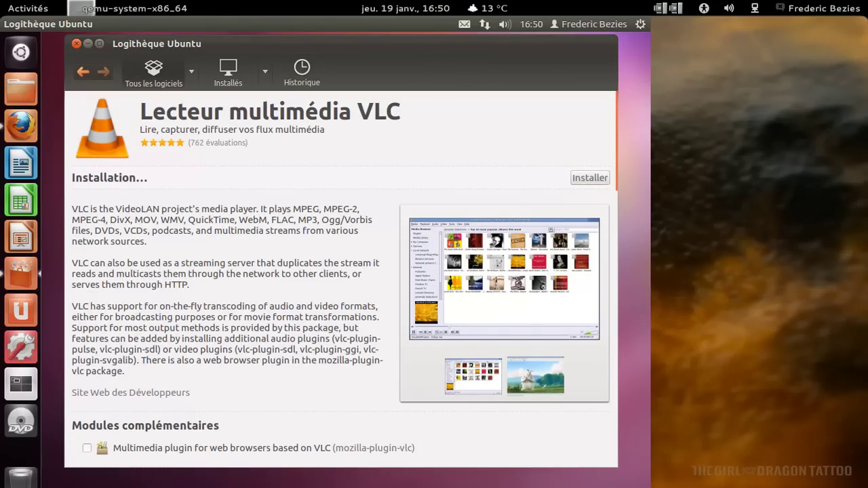
text(••••••••)
key(Return)
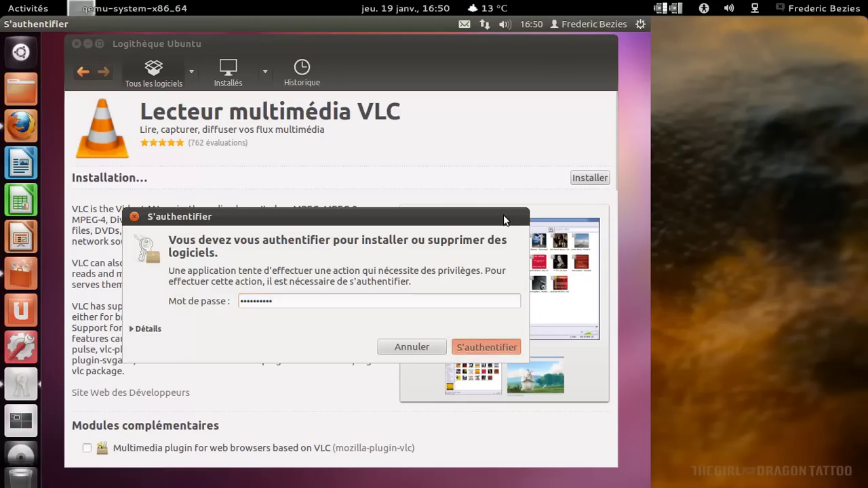
click(20, 165)
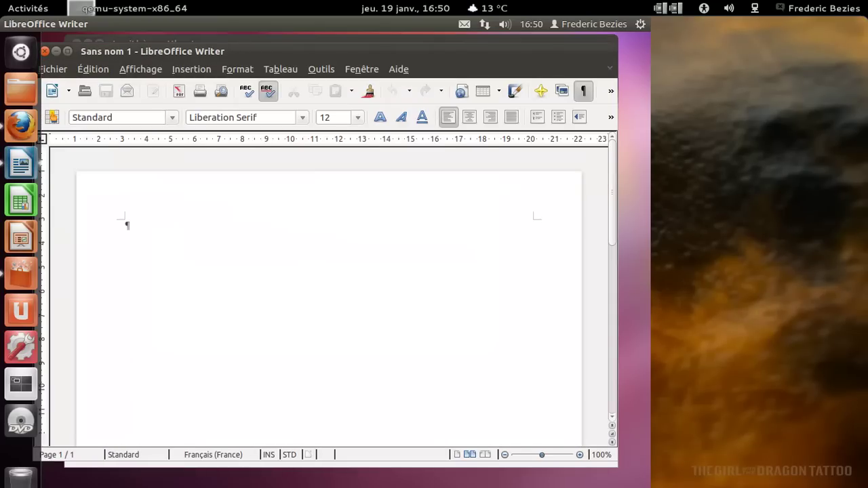
View the LibreOffice version information in the About box.
click(399, 69)
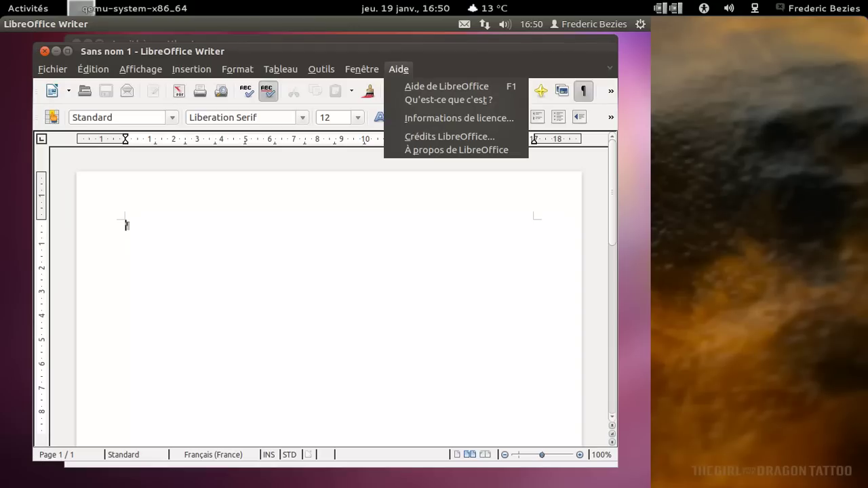
click(424, 149)
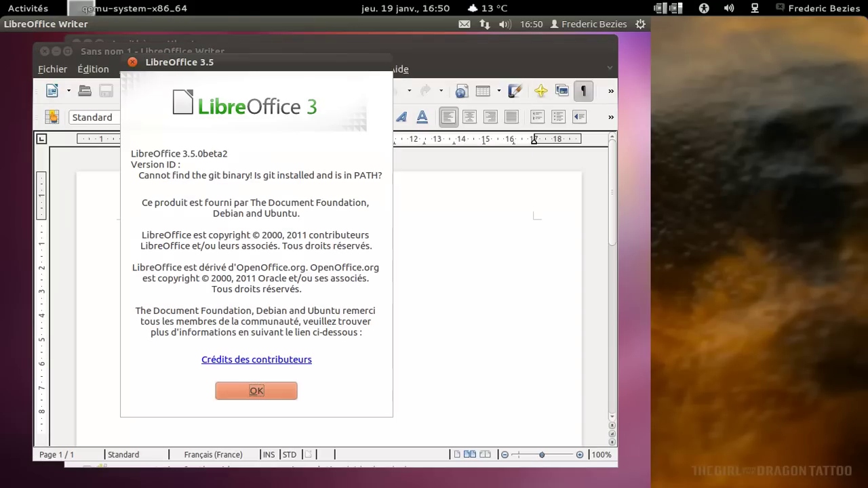
click(242, 384)
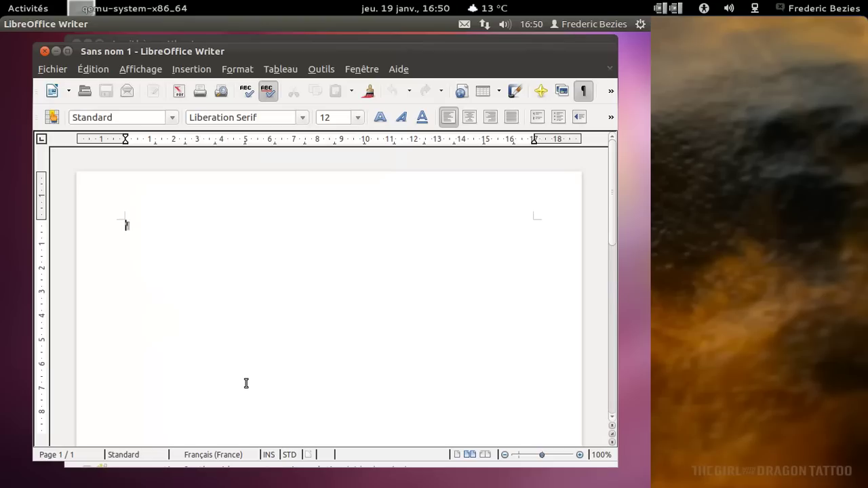
Type a sentence comparing Firefox beta and LibreOffice 3.5beta2, ending 'ça pulse :)'.
text(De)
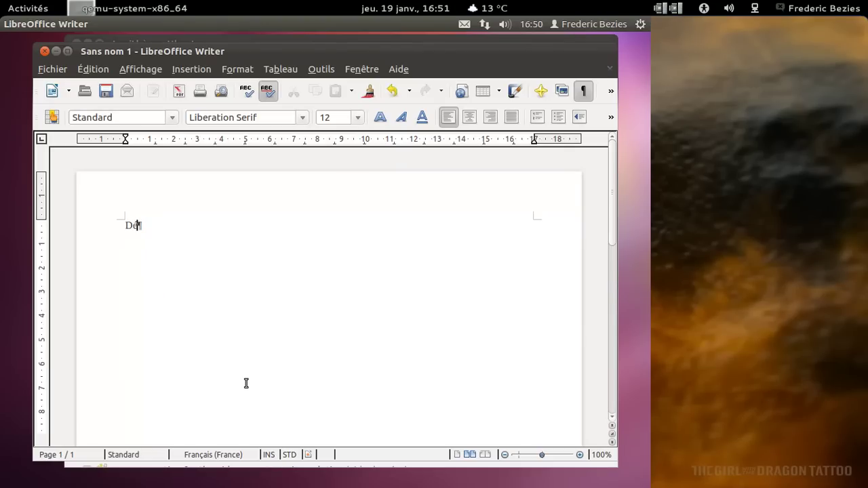
text(cio)
key(BackSpace)
key(BackSpace)
text(idée)
key(BackSpace)
text(men)
key(BackSpace)
key(BackSpace)
key(BackSpace)
text(ment entre la version)
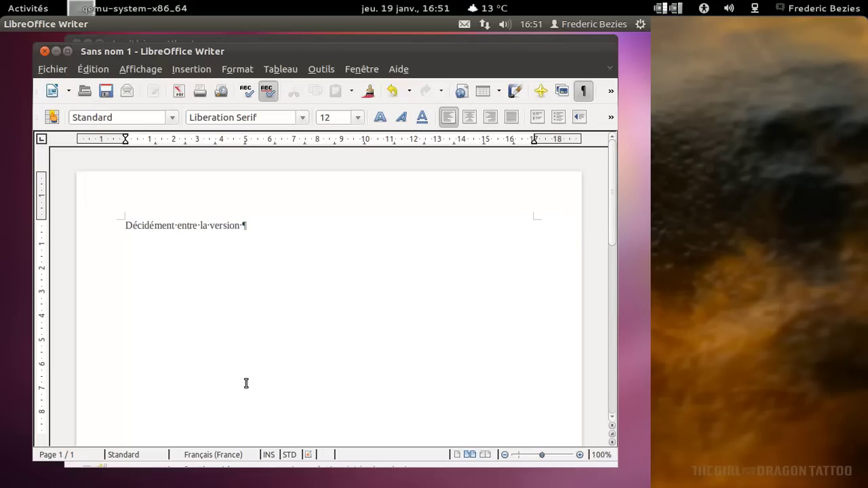
text( du canal beta de Mozilla Firefox et la version )
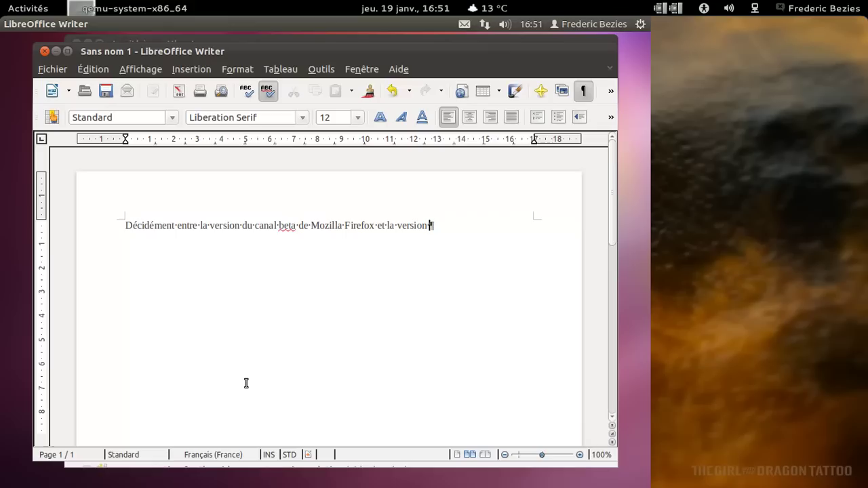
text(3.5beta2 de libr)
key(BackSpace)
key(BackSpace)
key(BackSpace)
key(BackSpace)
text(LibreOffice, ça pulse)
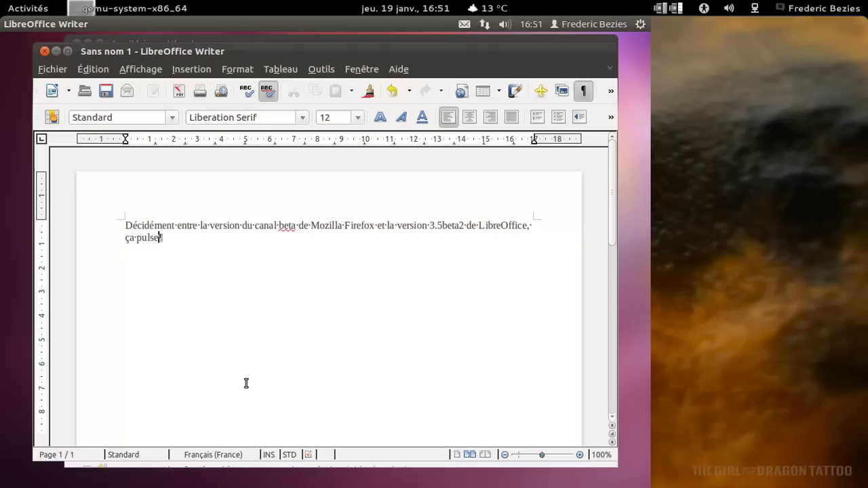
text( :))
Set the paragraph to 24 pt, then close the document without saving.
key(shift+Up)
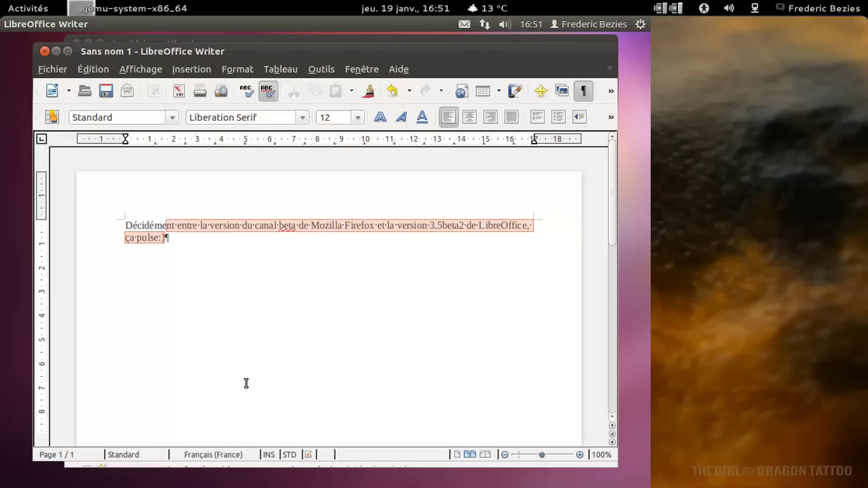
key(shift+Home)
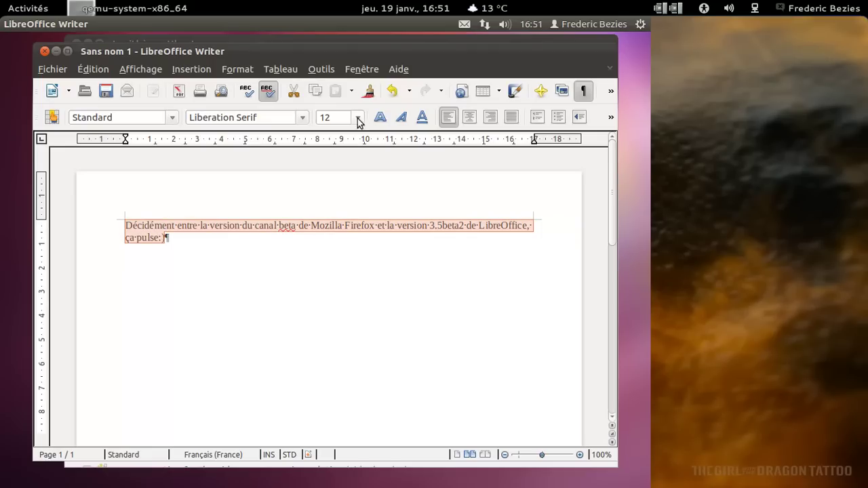
click(359, 120)
scroll(343, 235, down, 2)
click(335, 223)
click(333, 297)
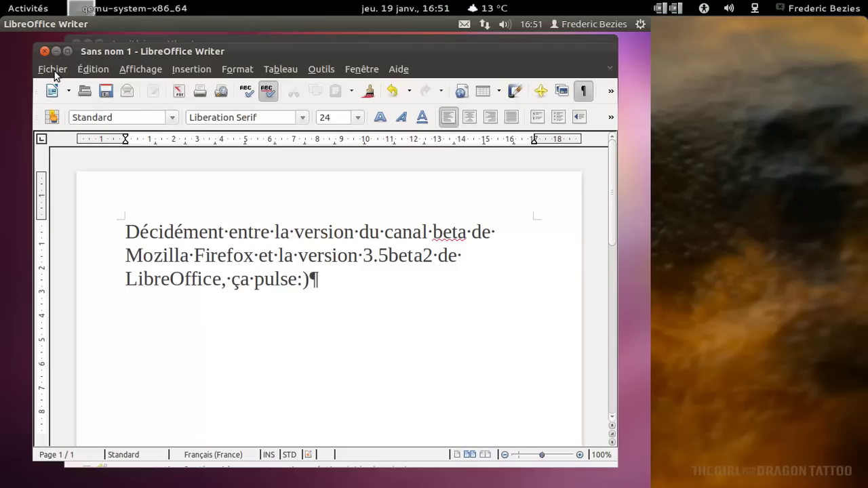
click(45, 51)
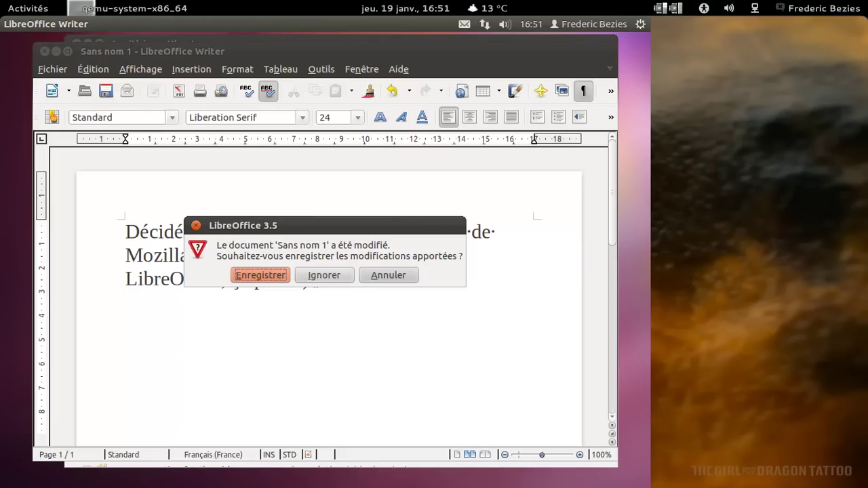
click(326, 274)
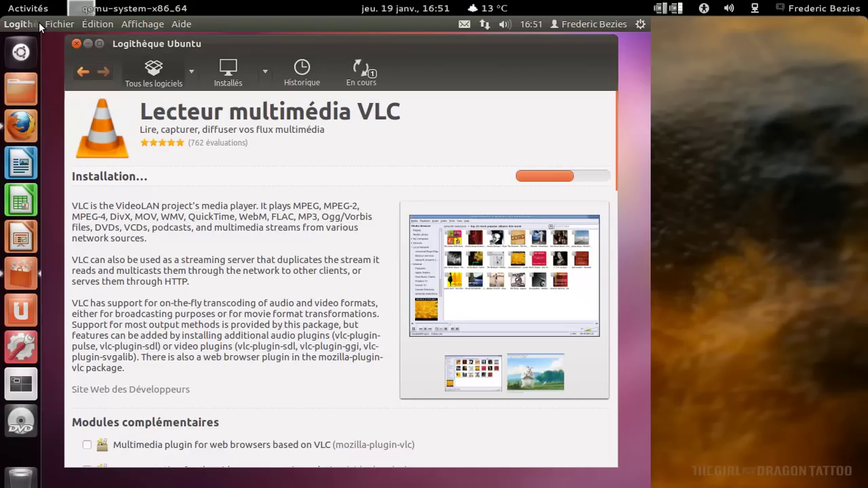
Show the Software Center's About box, which reports version 5.1.6.
click(53, 24)
mouse_move(181, 25)
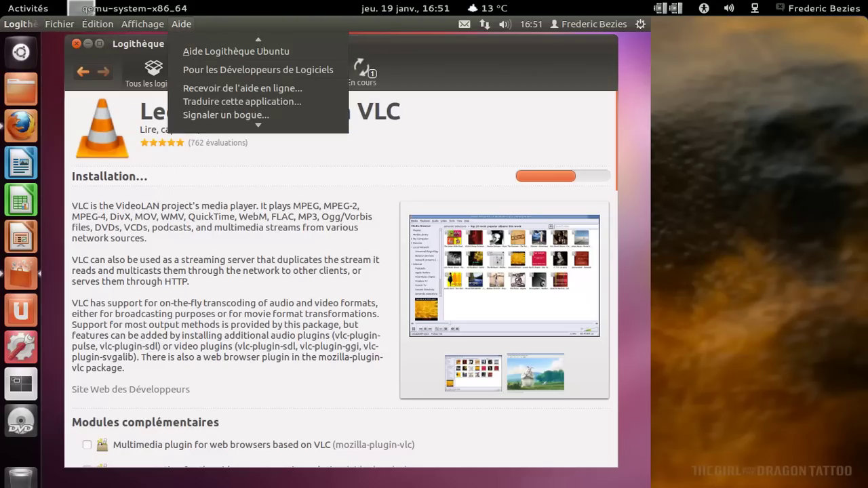
click(215, 124)
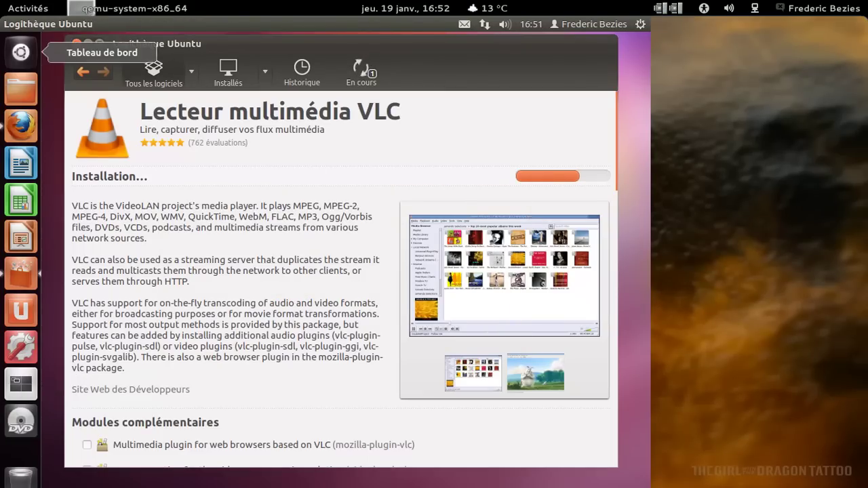
Launch Terminal by searching 'terminal' in the Dash.
click(30, 54)
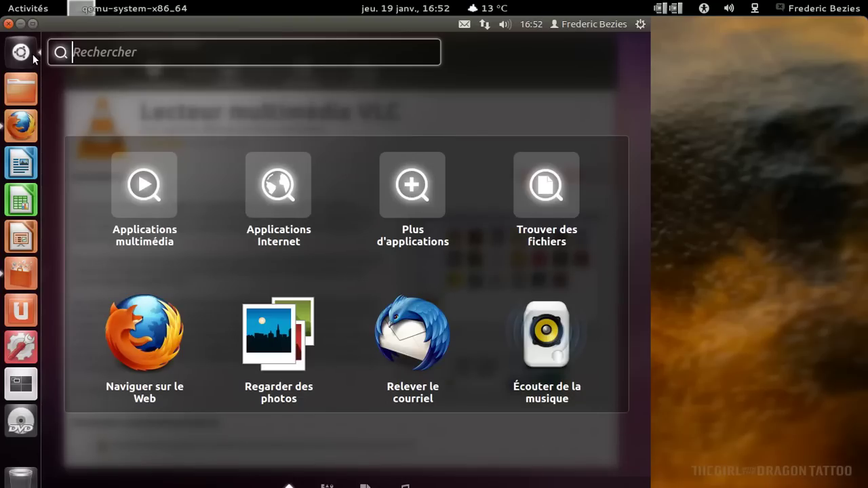
text(terminal)
key(Return)
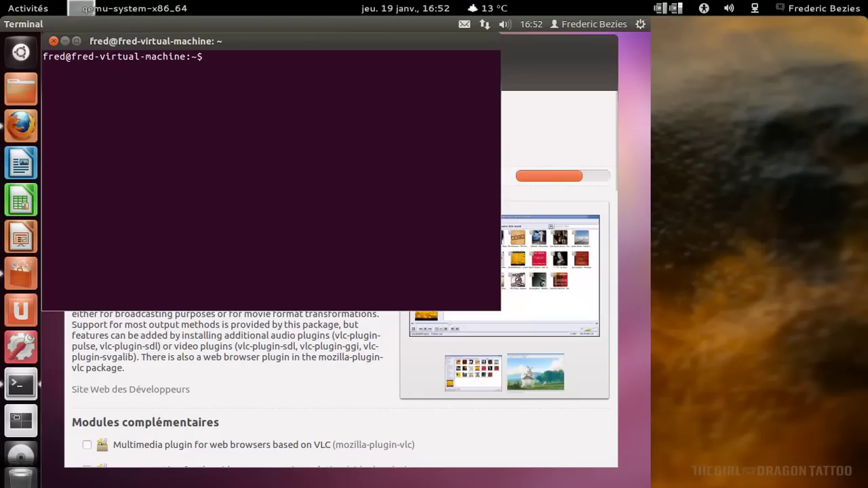
Browse the apt-cache man page, then print kernel details with uname -a.
text(man apt-cah)
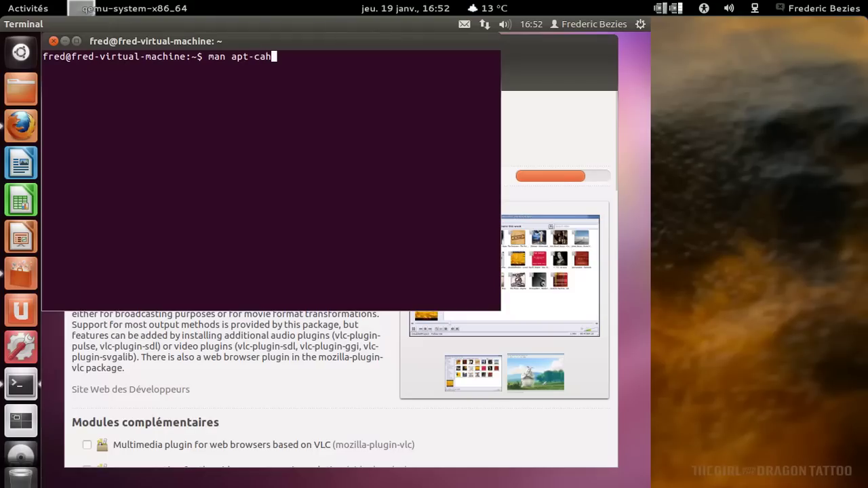
text(che)
key(Return)
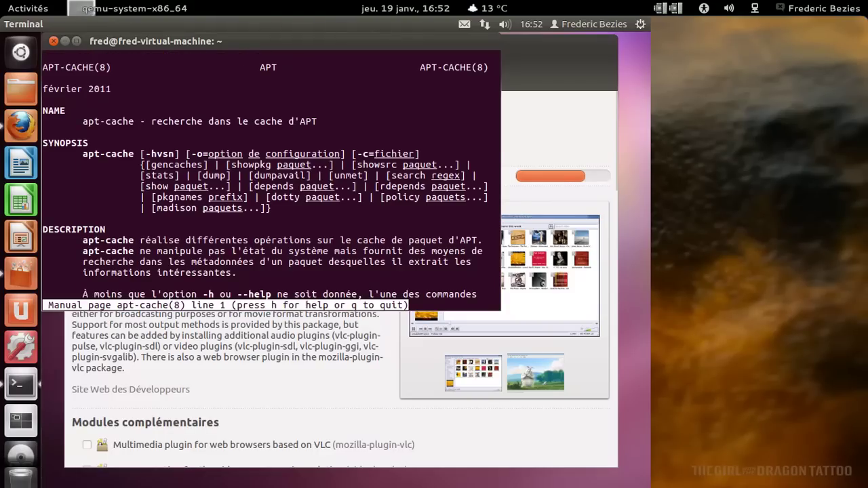
key(q)
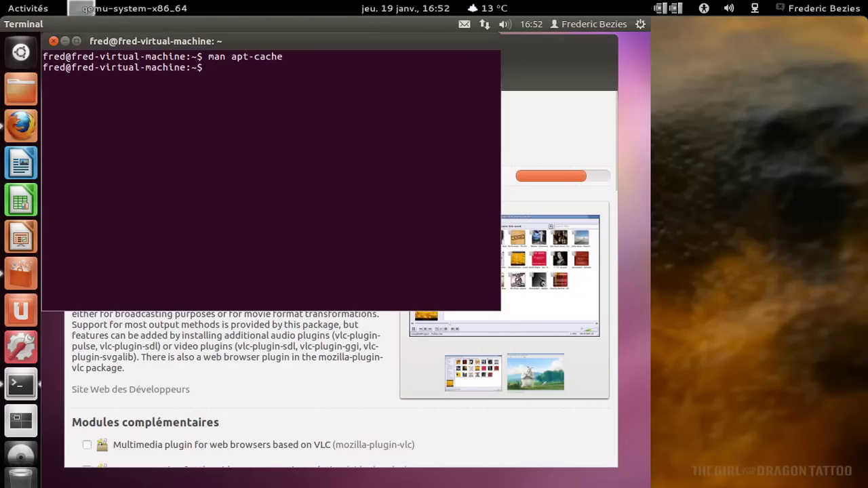
text(uname -a)
key(Return)
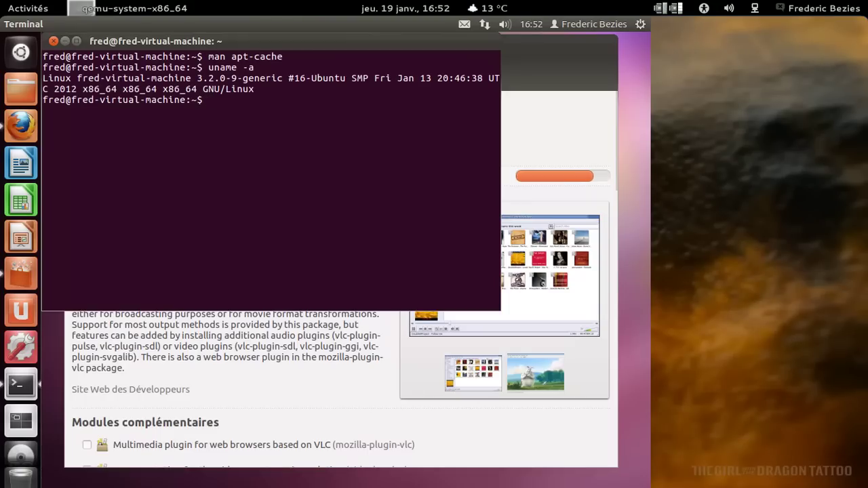
Rerun apt-get install unity with sudo, which reports unity is current, then exit the terminal.
text(apt-get install)
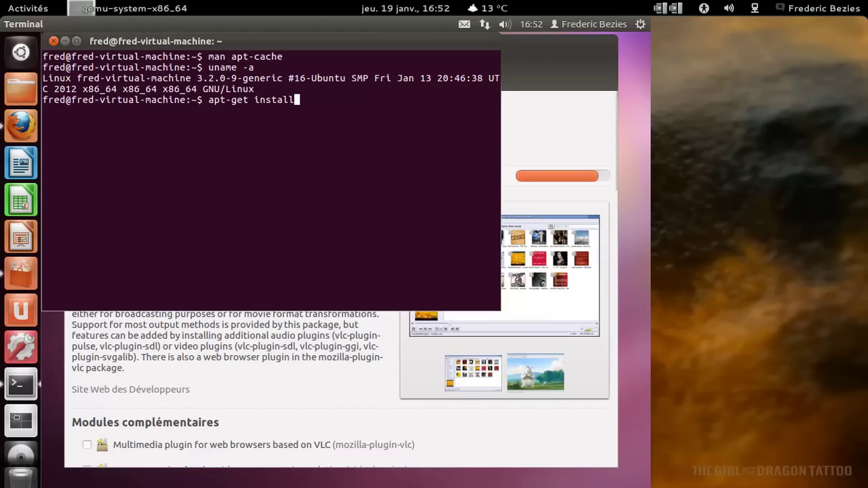
text( unity)
key(Return)
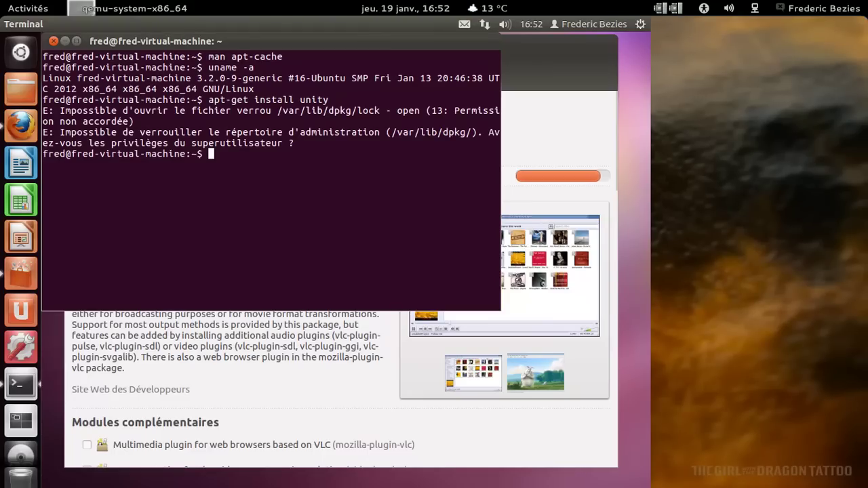
key(Up)
key(Left)
key(Left)
key(Left)
key(Left)
key(Left)
key(Left)
key(Left)
key(Left)
key(Left)
key(Left)
key(Left)
key(Left)
key(Left)
key(Left)
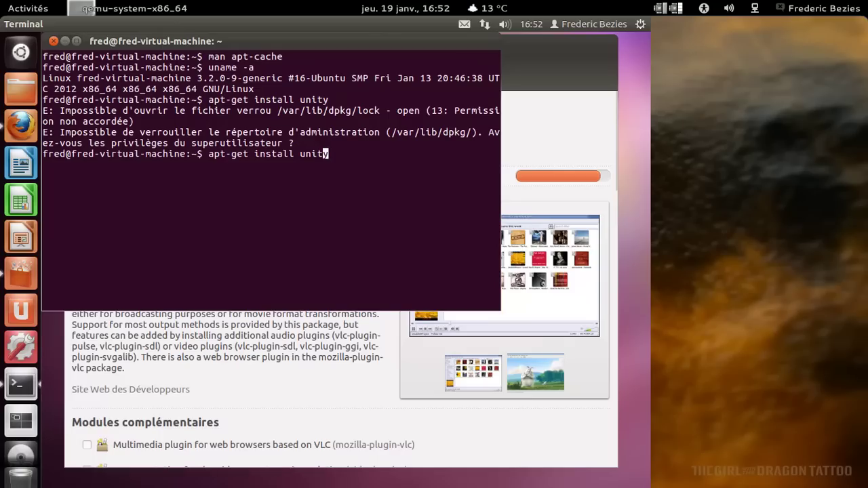
key(Home)
text(sudo)
key(Return)
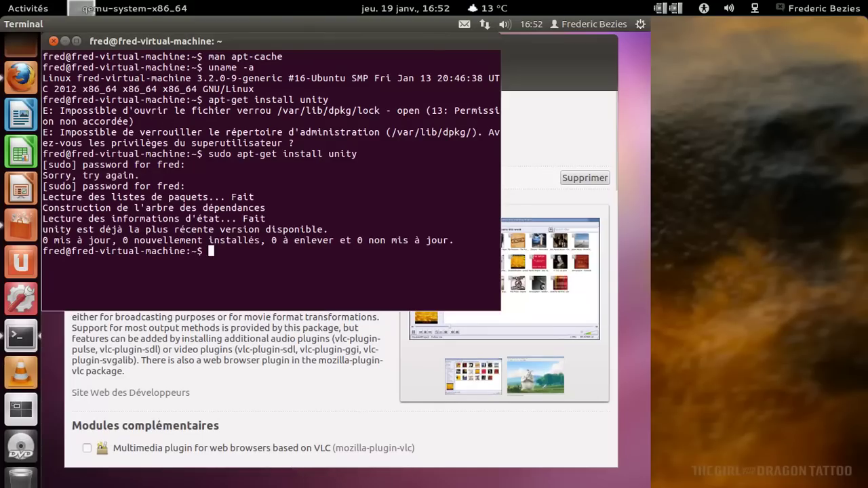
text(exit)
key(Return)
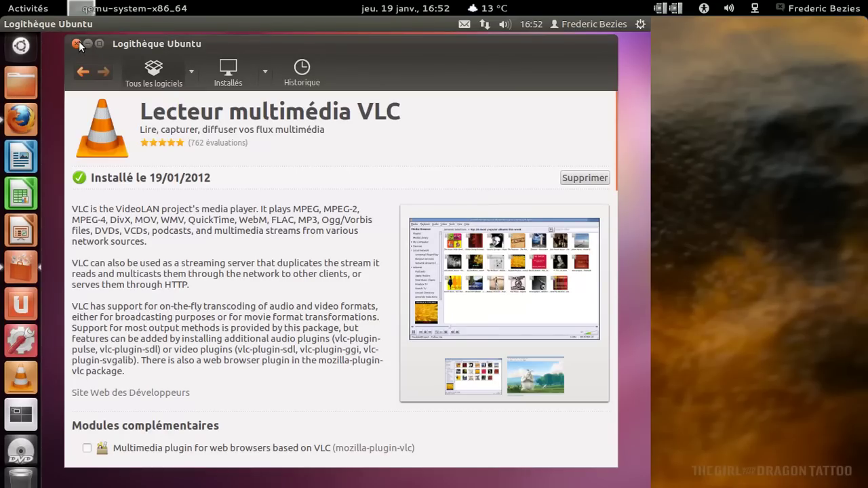
Close the Software Center and load packages.ubuntu.com in a new Firefox tab.
click(77, 45)
click(21, 121)
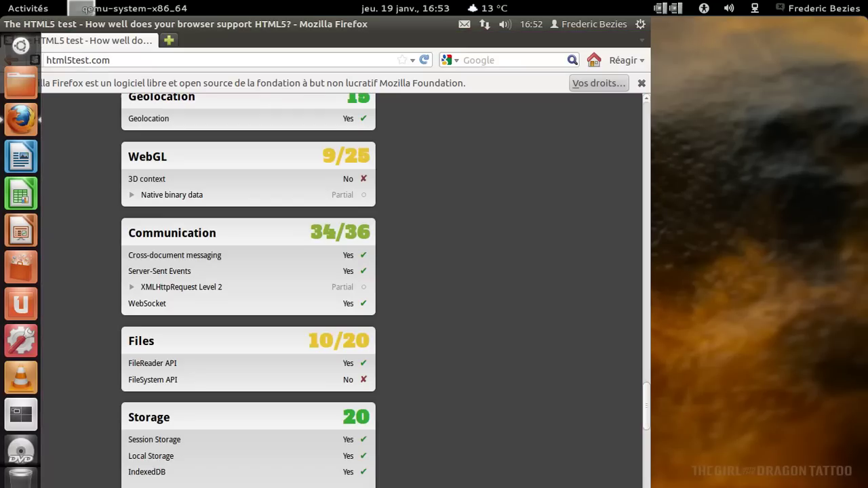
click(168, 42)
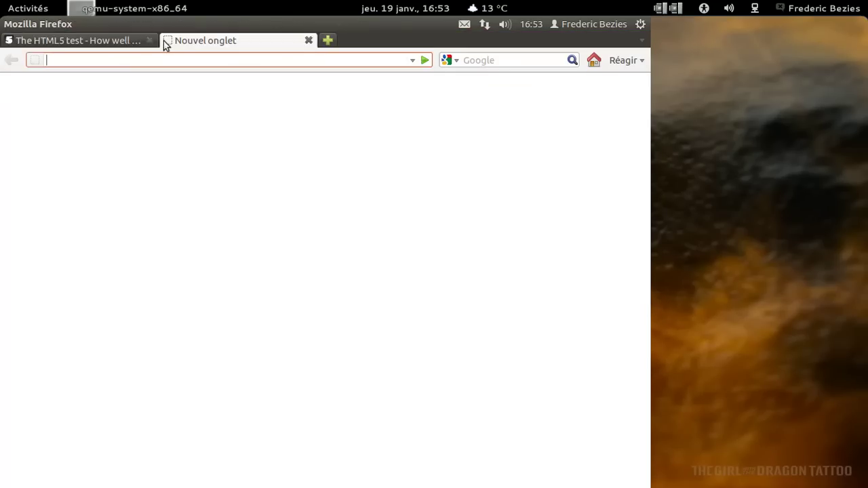
text(packages.ubuntu.com)
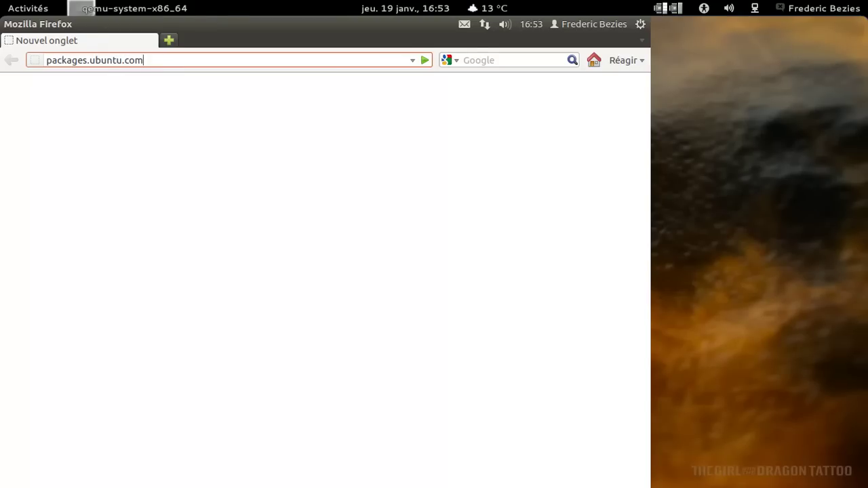
key(Return)
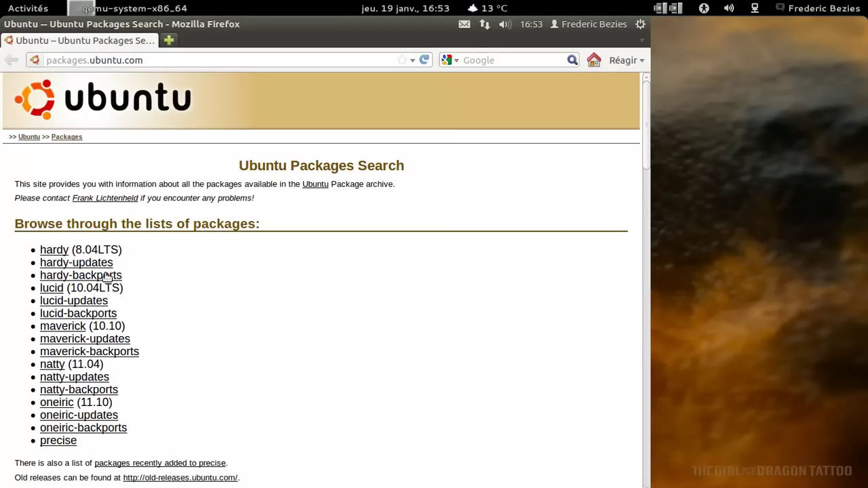
Search the keyword 'unity' with the distribution set to precise, finding 35 packages.
click(54, 442)
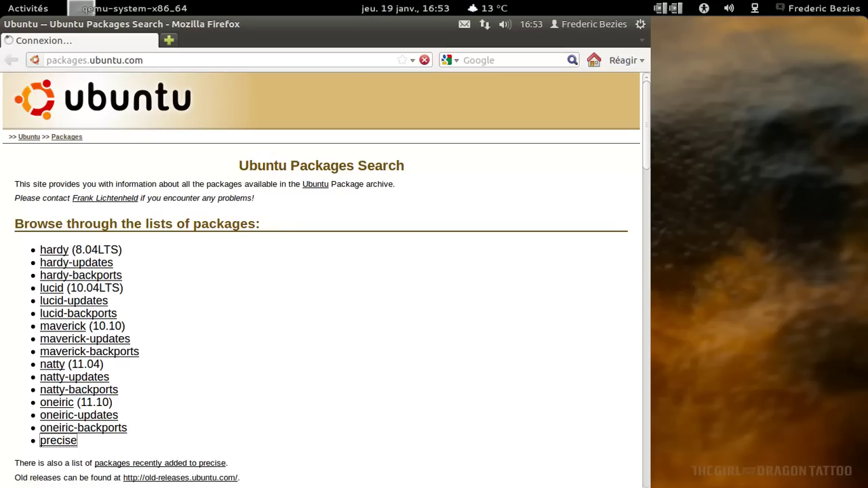
click(423, 61)
scroll(275, 254, down, 4)
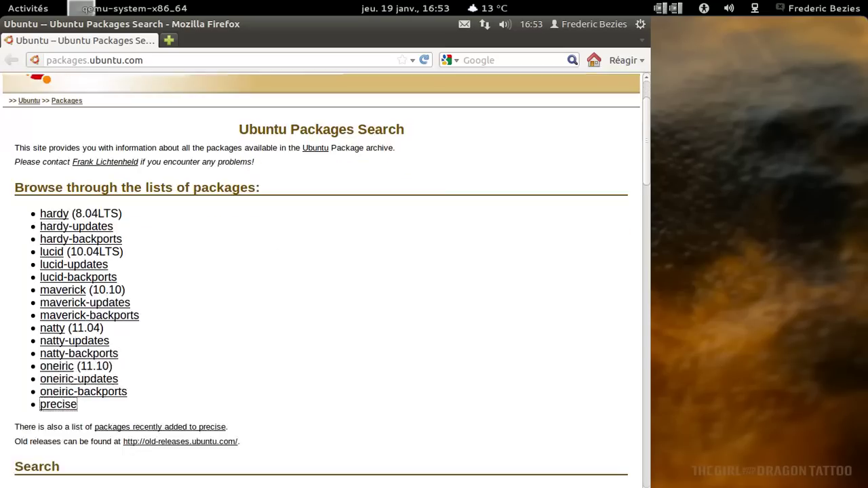
click(121, 452)
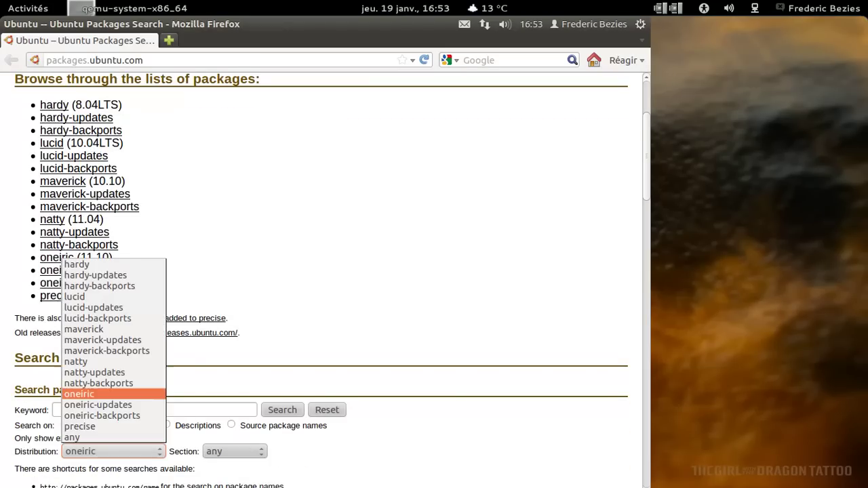
click(117, 423)
click(116, 410)
text(unity)
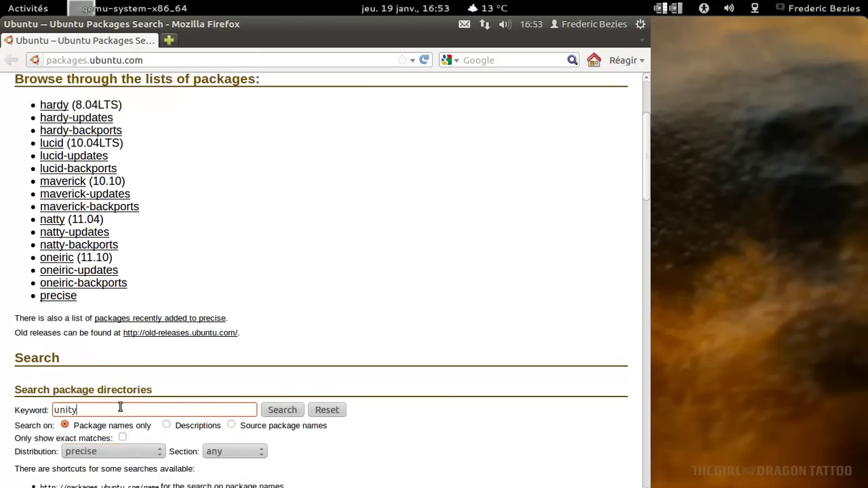
key(Return)
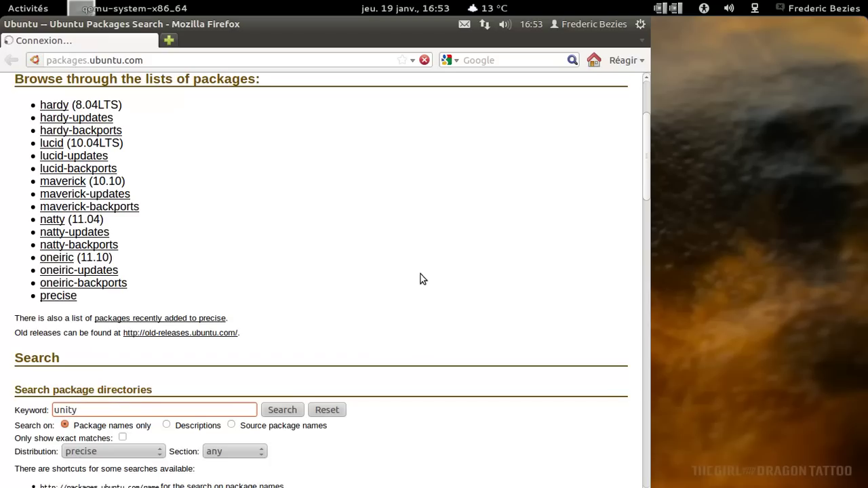
click(284, 411)
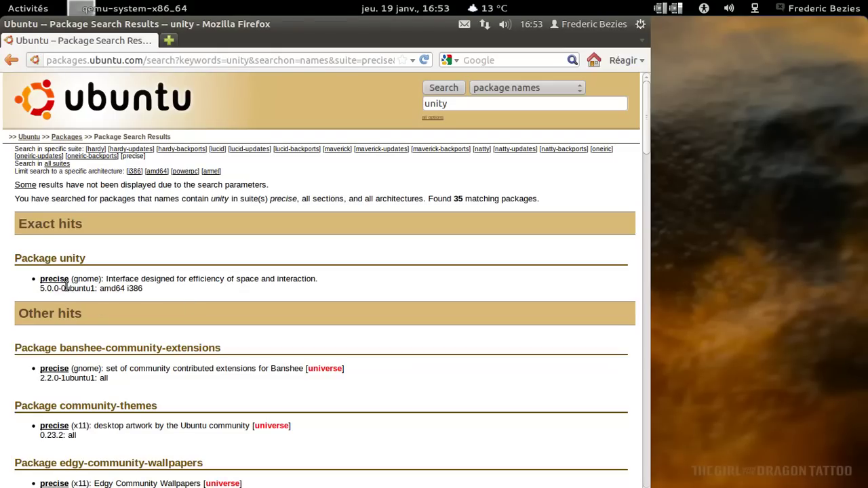
Zoom the results page in twice with Ctrl+plus and back out once with Ctrl+minus.
key(ctrl+plus)
key(ctrl+plus)
key(ctrl+plus)
key(ctrl+plus)
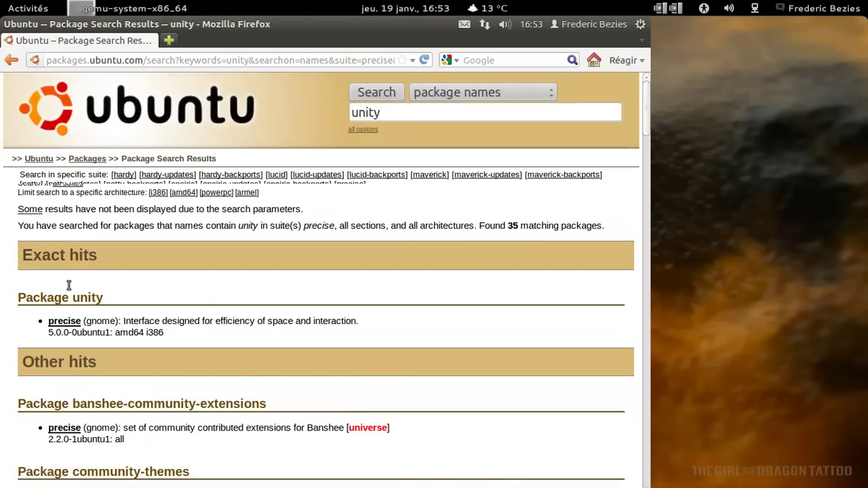
key(ctrl+plus)
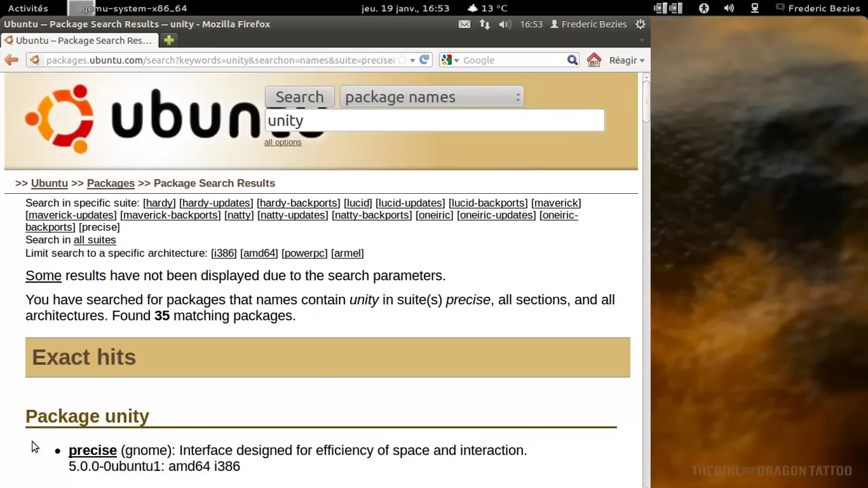
key(ctrl+minus)
key(ctrl+minus)
key(ctrl+minus)
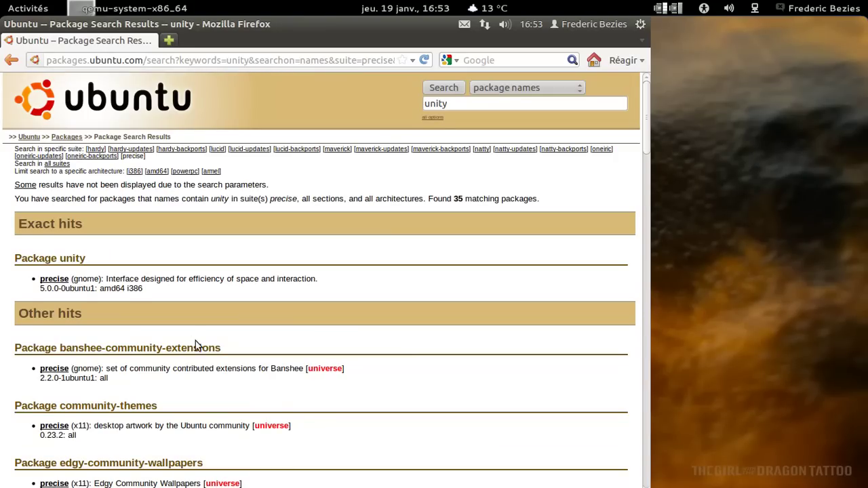
mouse_move(34, 30)
click(59, 25)
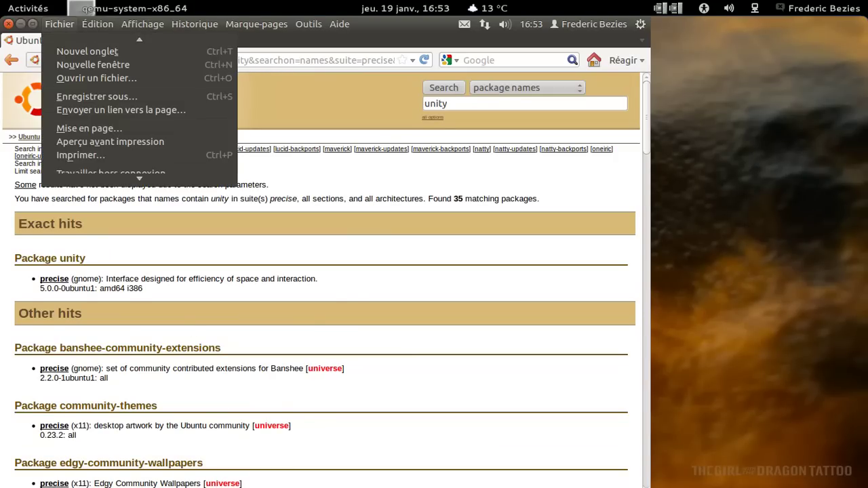
Quit Firefox and choose Configurer le microblogage… from the top-panel indicator menu.
click(85, 174)
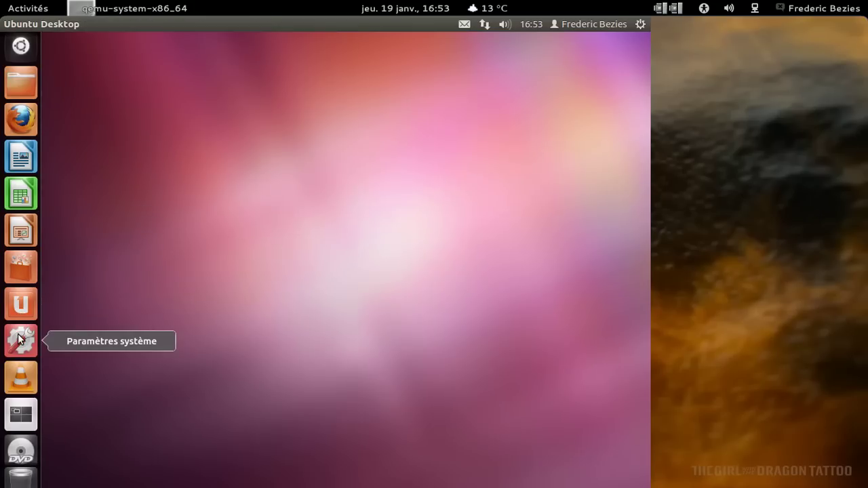
click(600, 20)
mouse_move(632, 21)
mouse_move(594, 24)
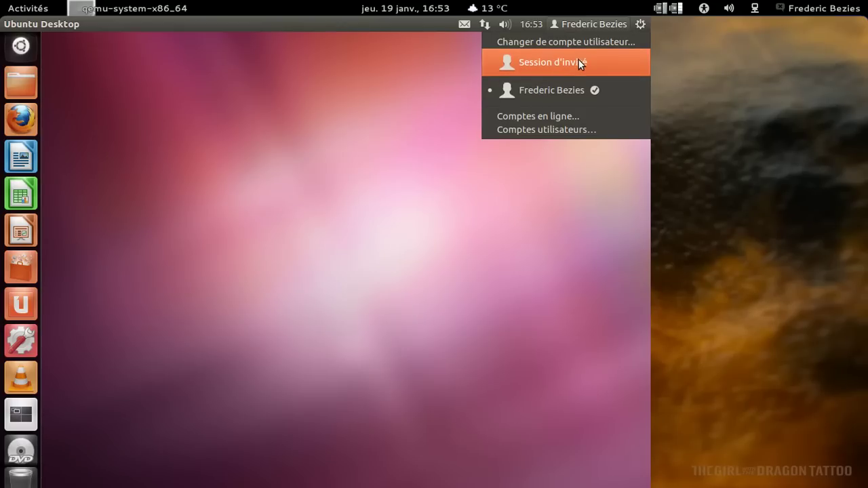
mouse_move(481, 26)
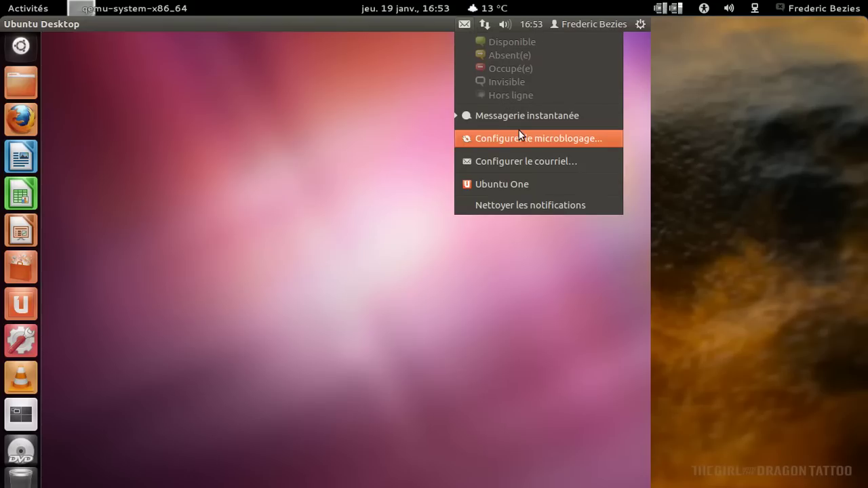
click(518, 131)
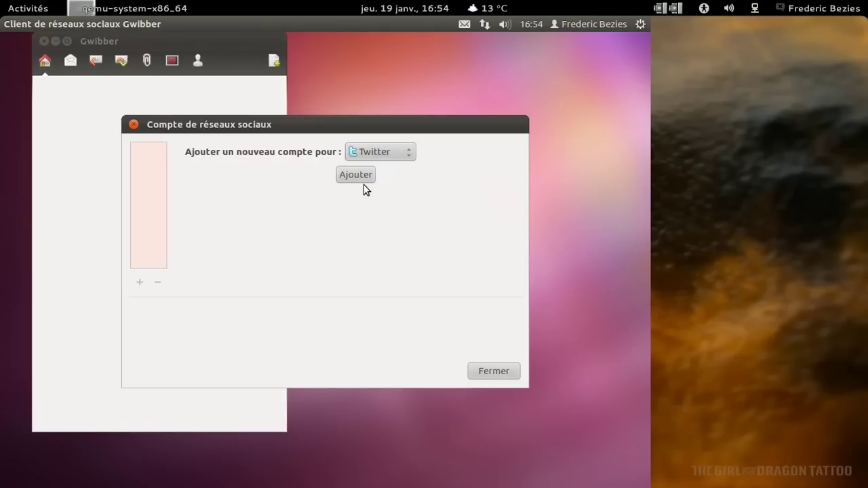
Add a Twitter account in Gwibber with its username and password, and authorise the application.
click(364, 179)
click(231, 177)
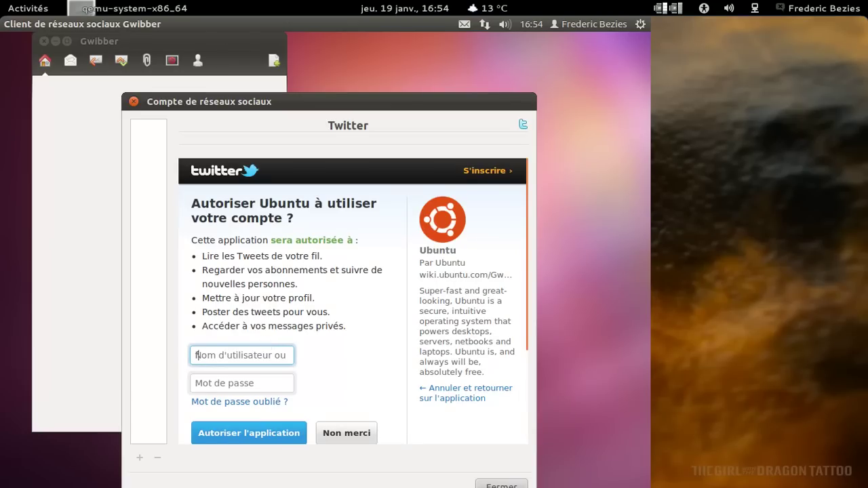
click(241, 383)
text(•••••)
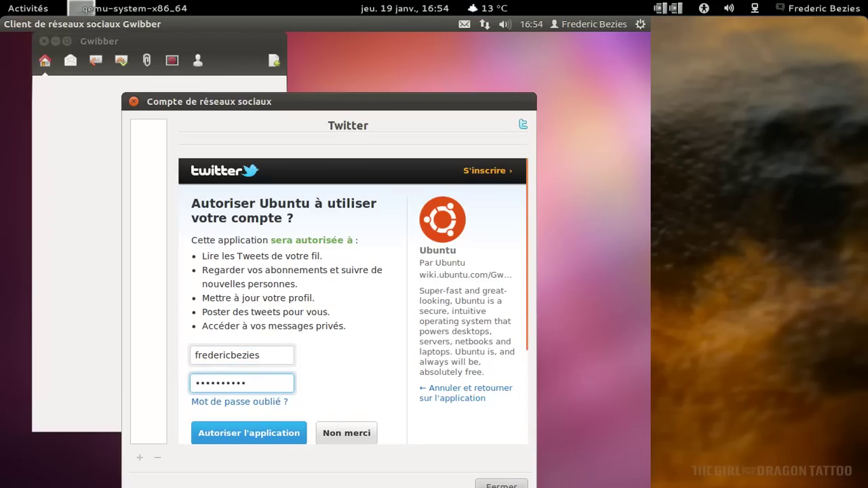
click(277, 432)
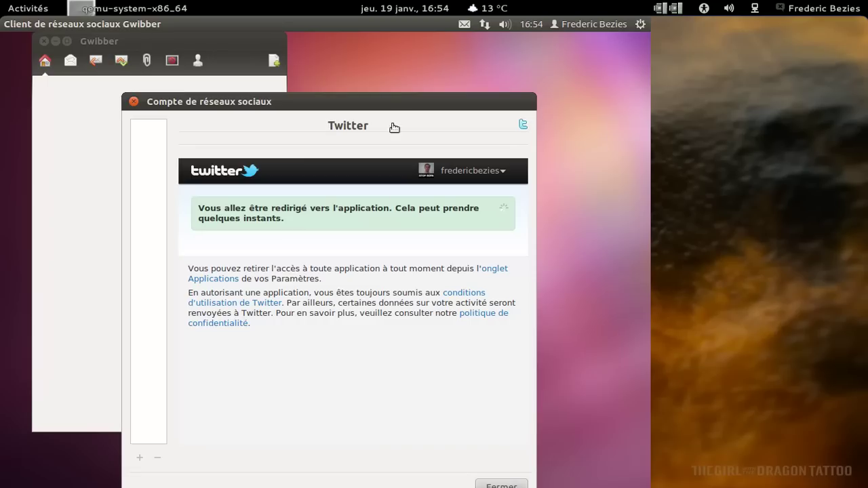
drag(385, 98, 410, 62)
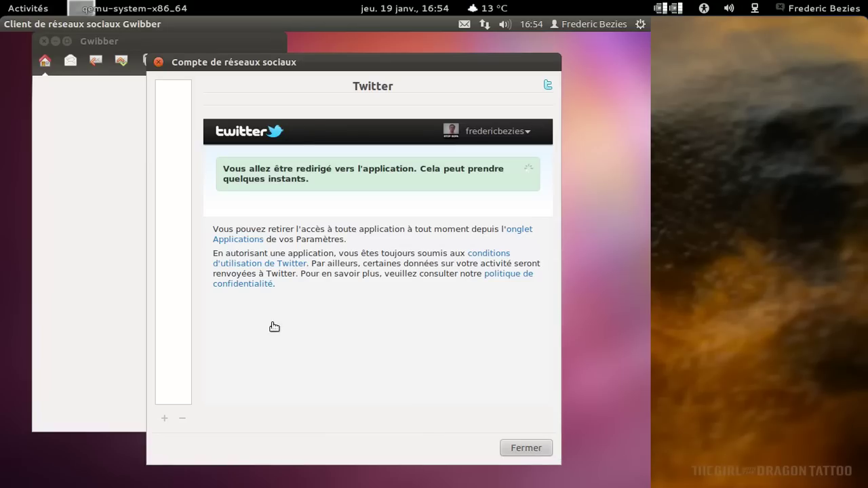
mouse_move(2, 7)
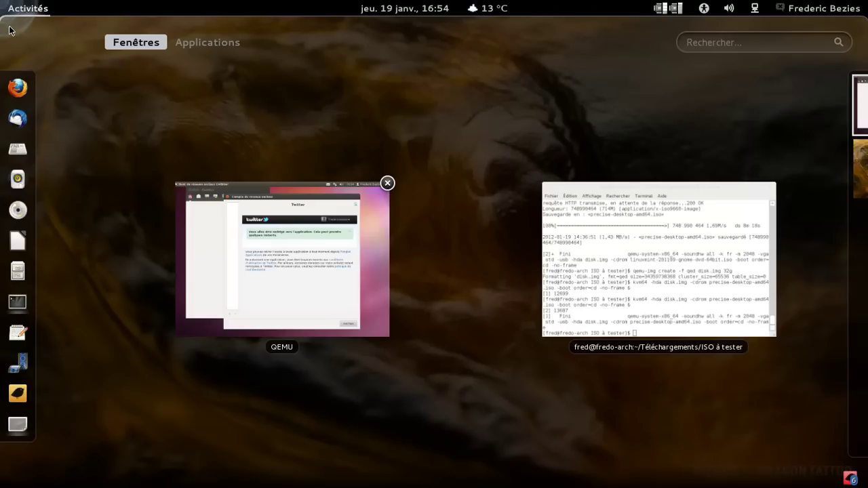
click(251, 204)
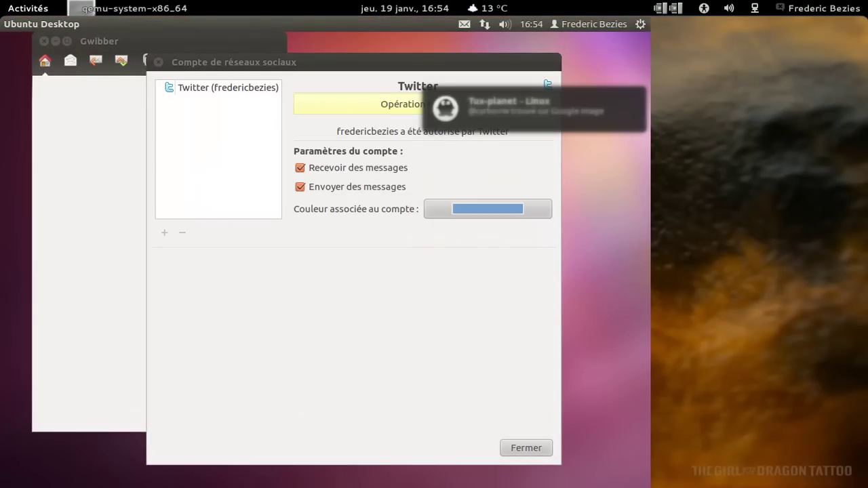
Close the accounts dialog, then view and dismiss Gwibber's About box.
click(527, 448)
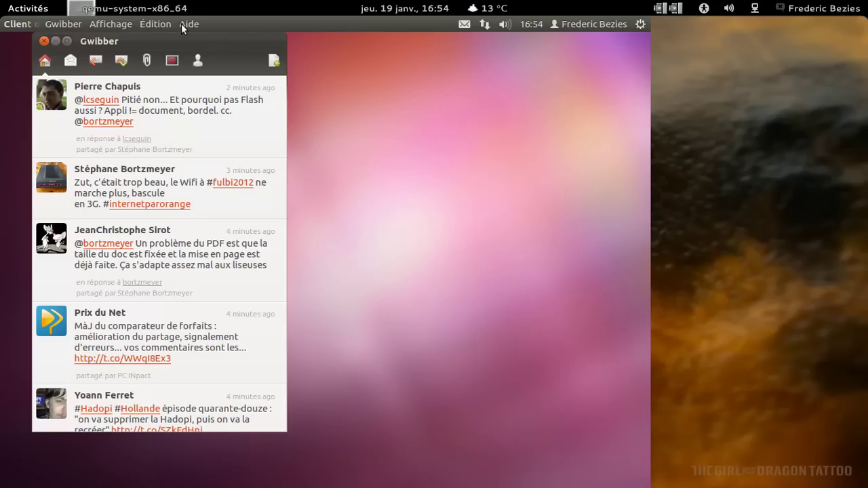
click(185, 23)
click(220, 85)
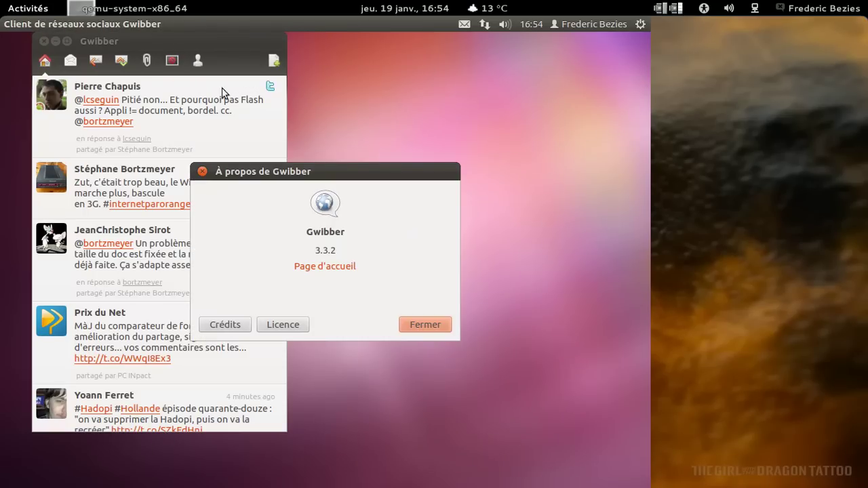
drag(295, 171, 432, 76)
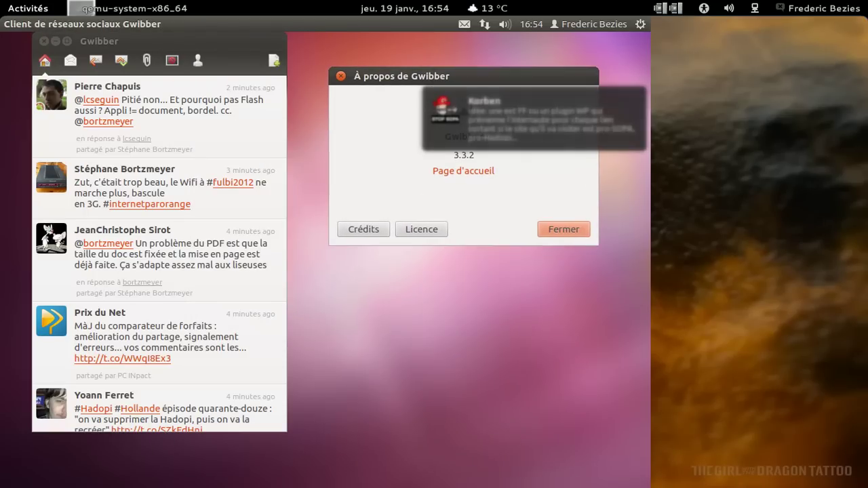
click(575, 229)
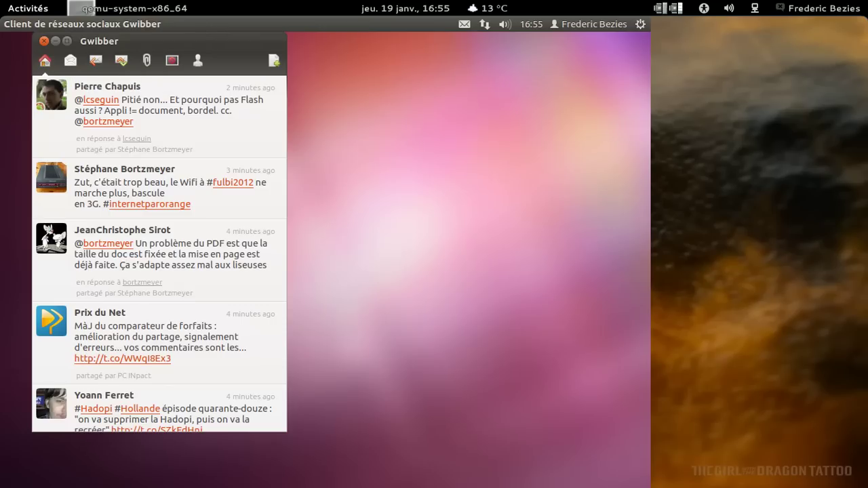
Post the status 'En train de faire mumuse avec une pré-alpha2 de Ubuntu 12.04 :D'.
click(274, 61)
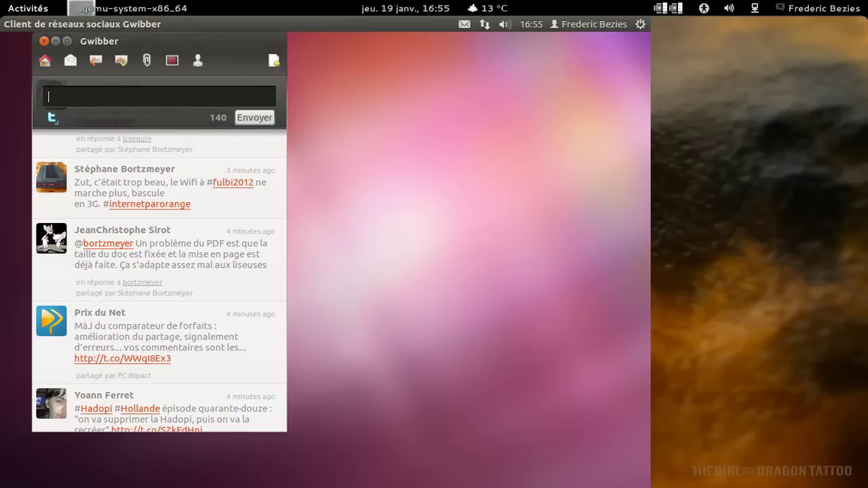
text(En train de faire mumus)
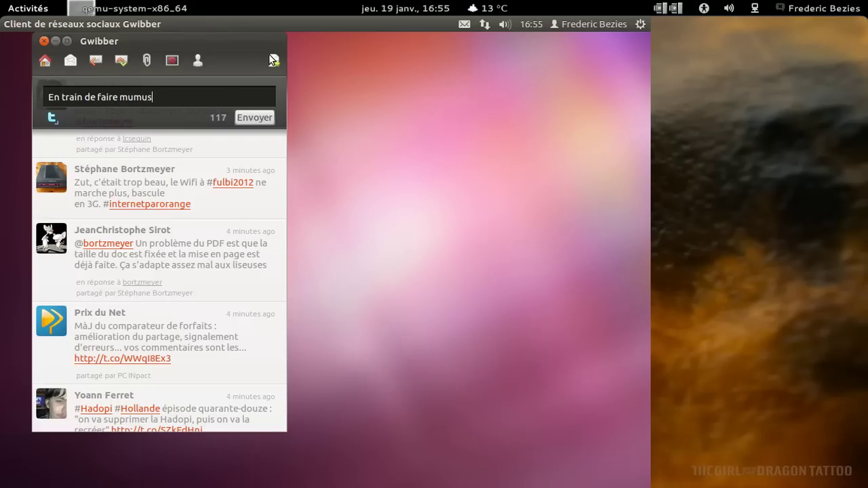
text(e avec une pré-)
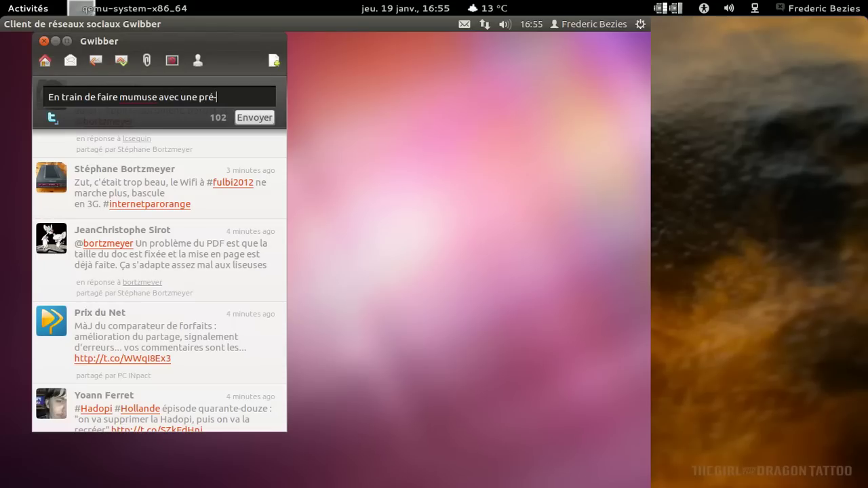
text(alpha2 de Ubuntu )
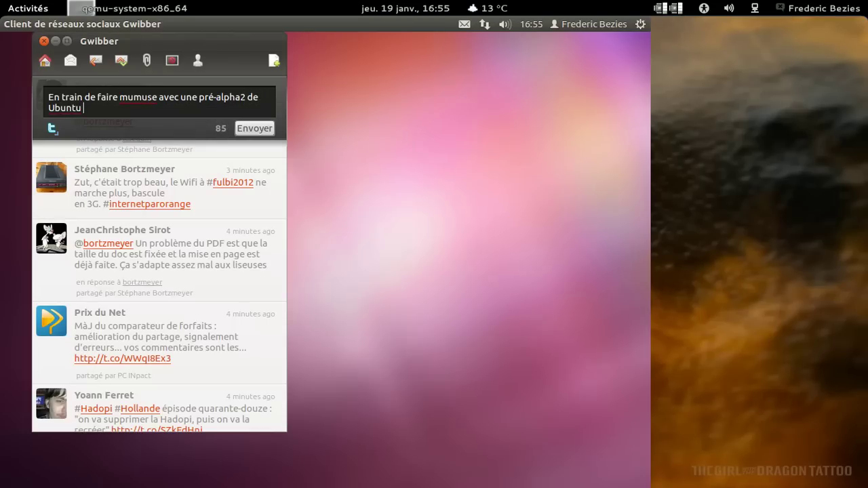
text(P)
text(2.0)
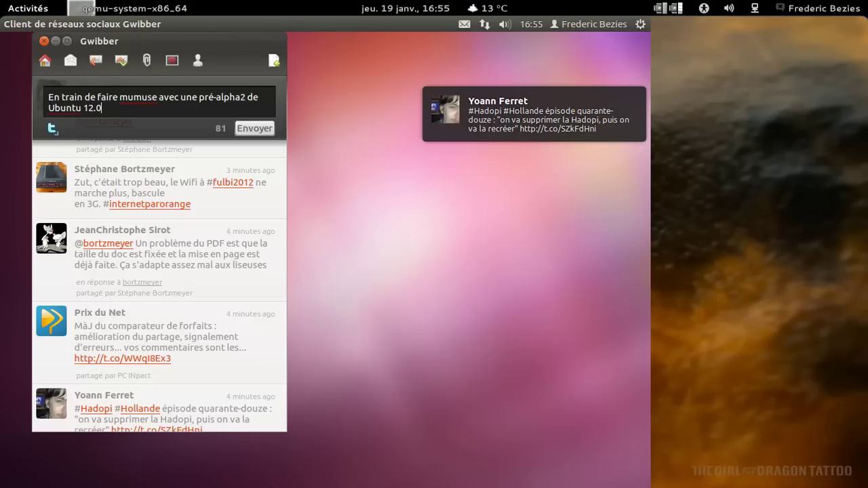
text(4 :D)
click(261, 130)
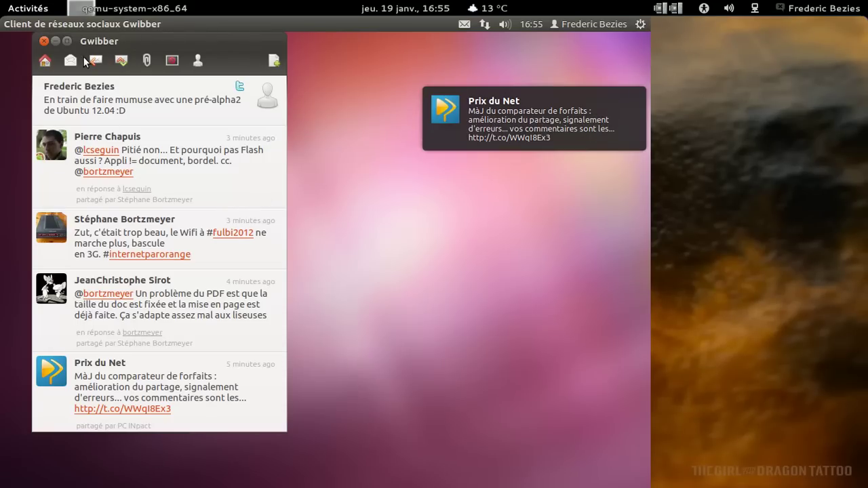
Enlarge the Gwibber window by dragging its bottom-right corner to show more tweets.
click(285, 434)
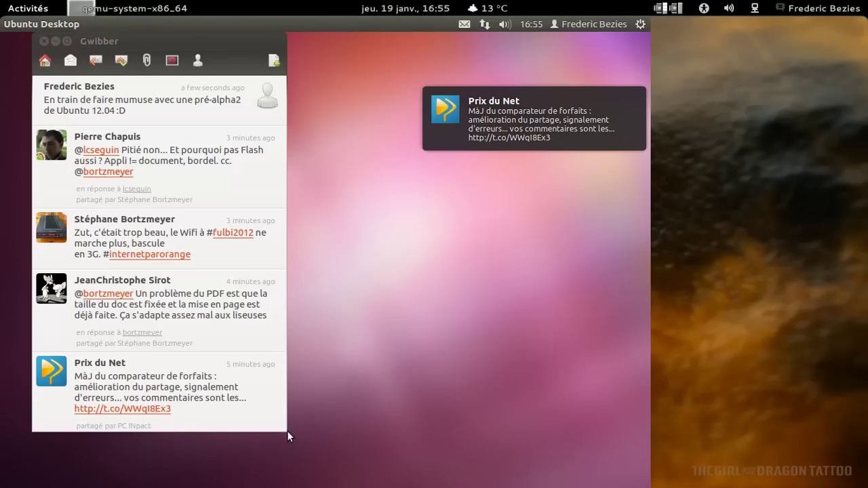
drag(282, 426, 382, 461)
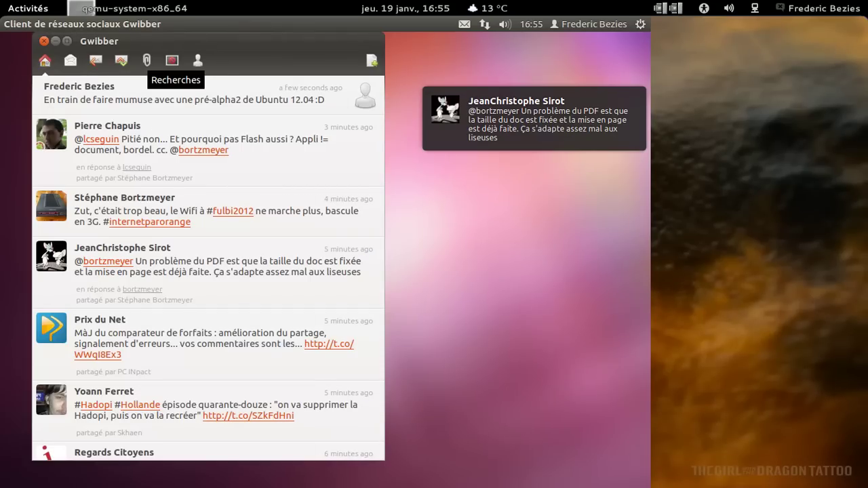
mouse_move(138, 23)
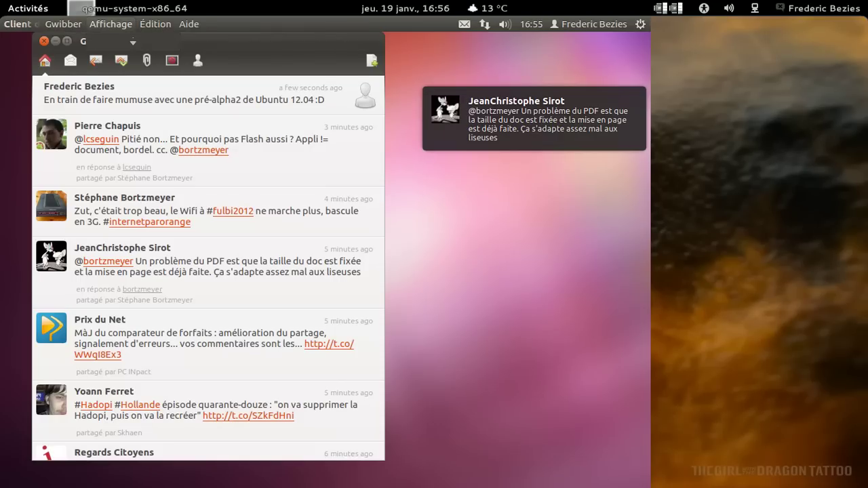
click(63, 23)
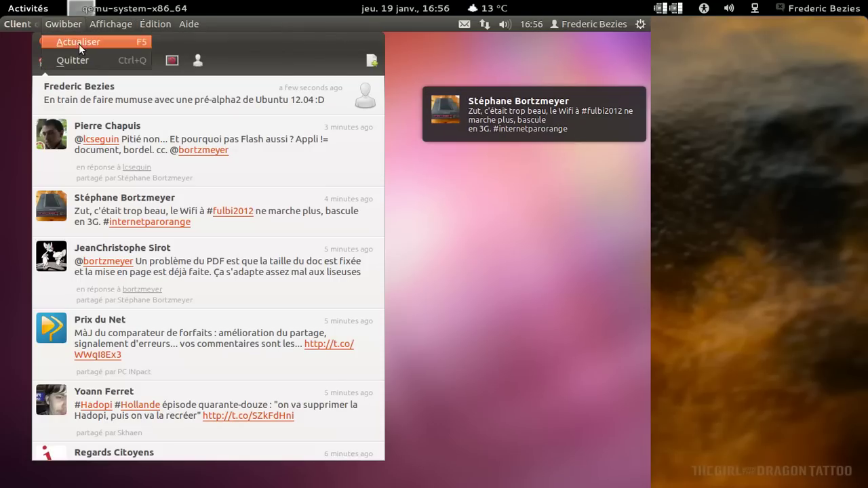
Review the Messages tab in Gwibber's preferences, then close the preferences and Gwibber.
mouse_move(155, 24)
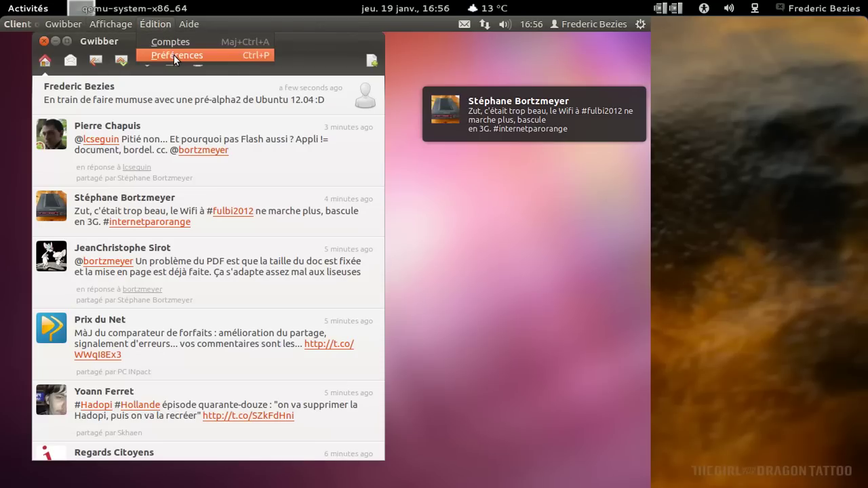
click(173, 55)
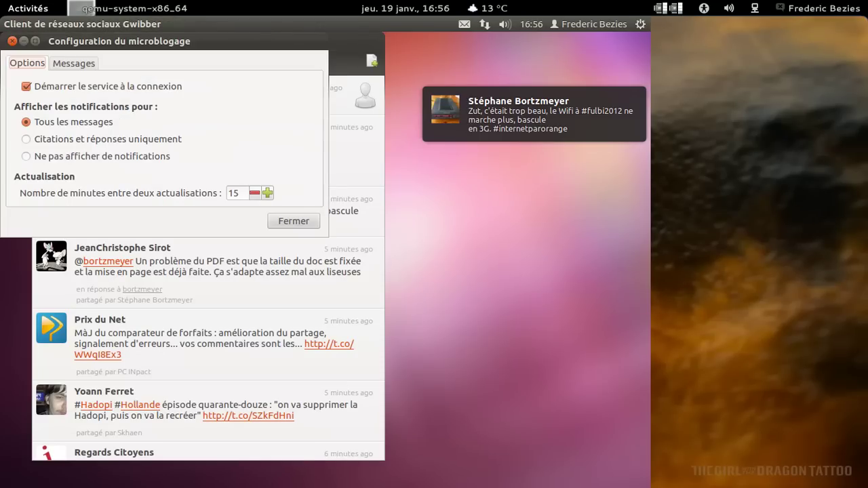
click(83, 62)
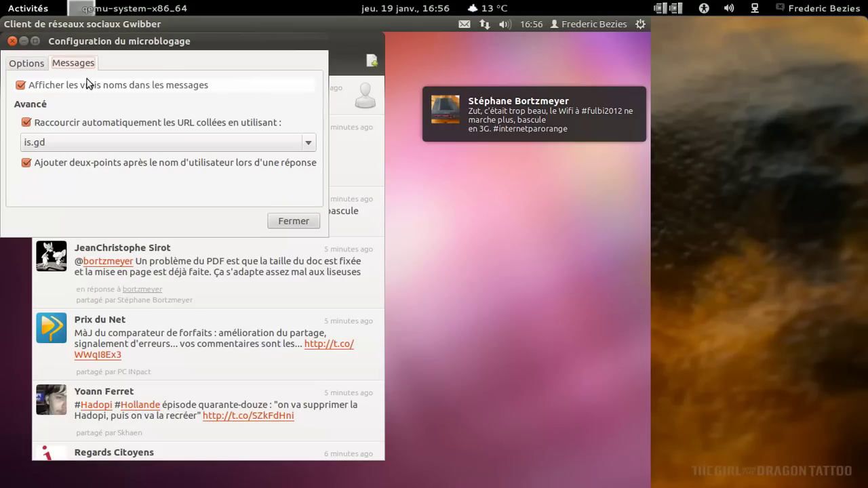
click(12, 41)
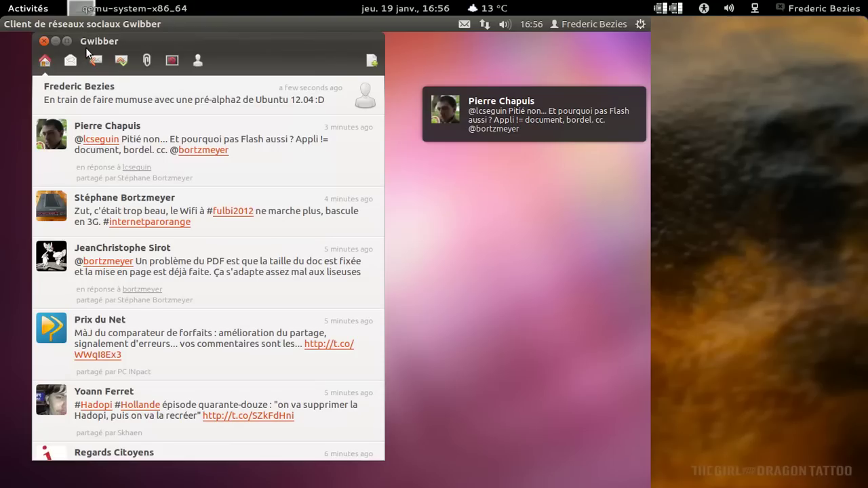
click(43, 41)
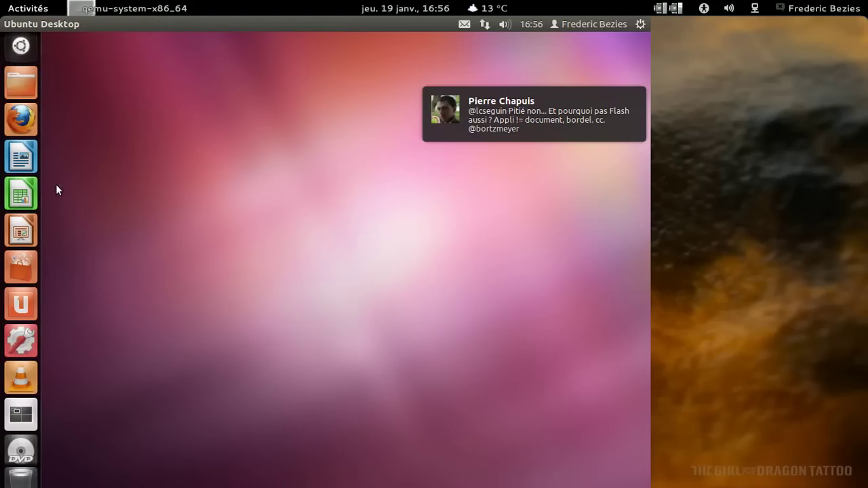
Launch VLC, accept privacy settings, check its About box (1.1.13 The Luggage), then minimize it.
click(21, 378)
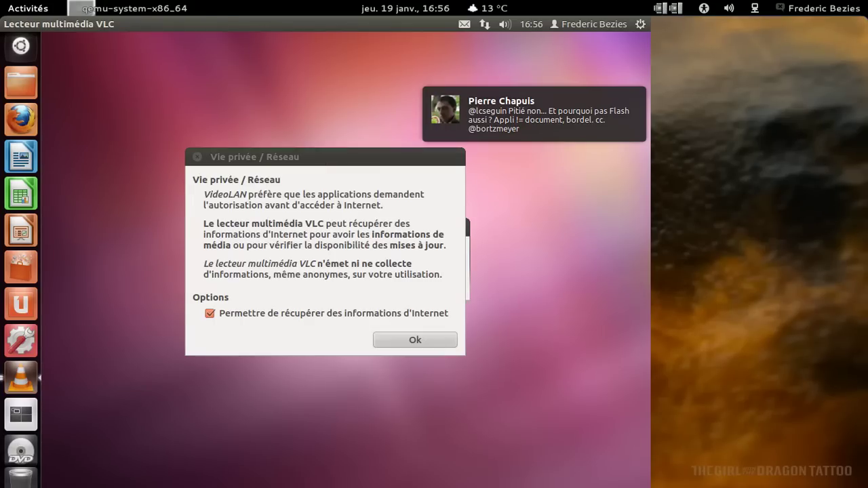
click(426, 342)
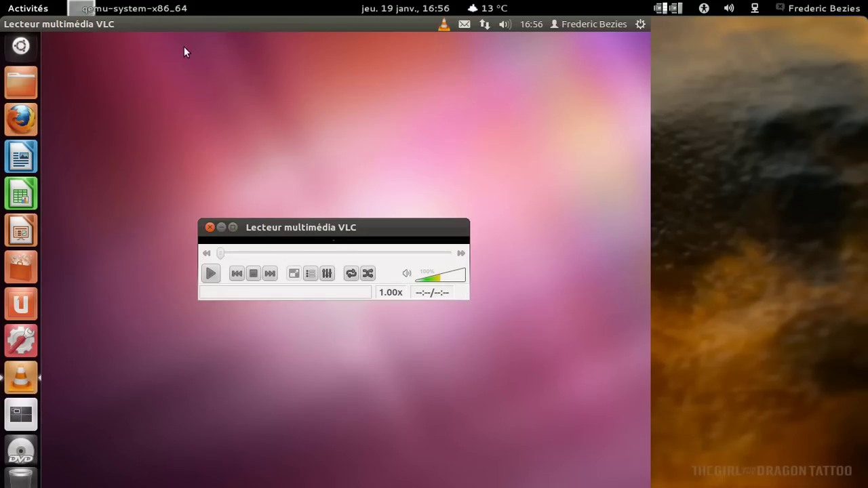
mouse_move(124, 22)
click(255, 24)
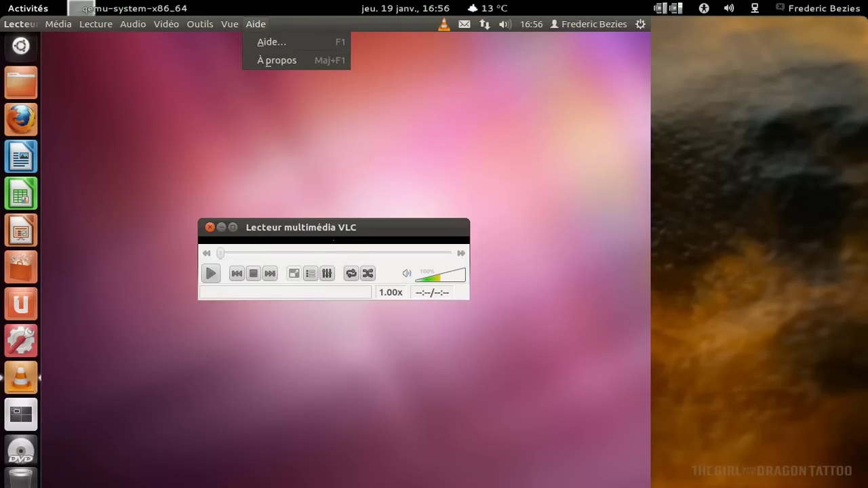
click(277, 60)
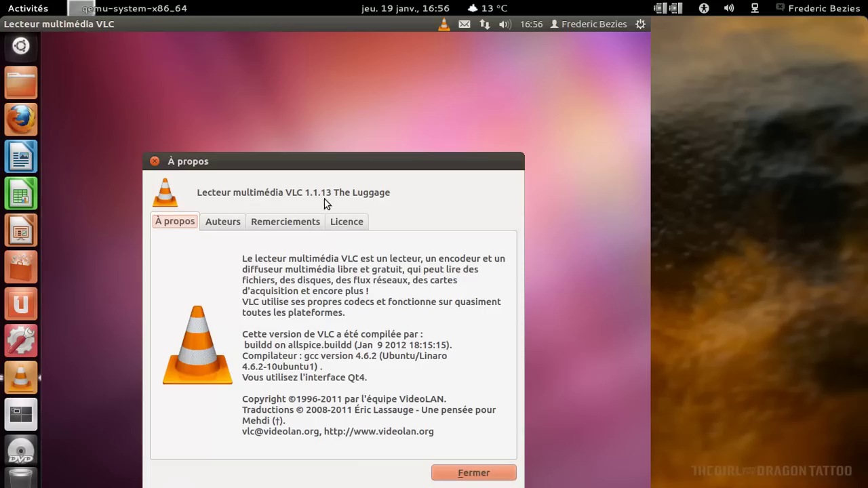
click(496, 477)
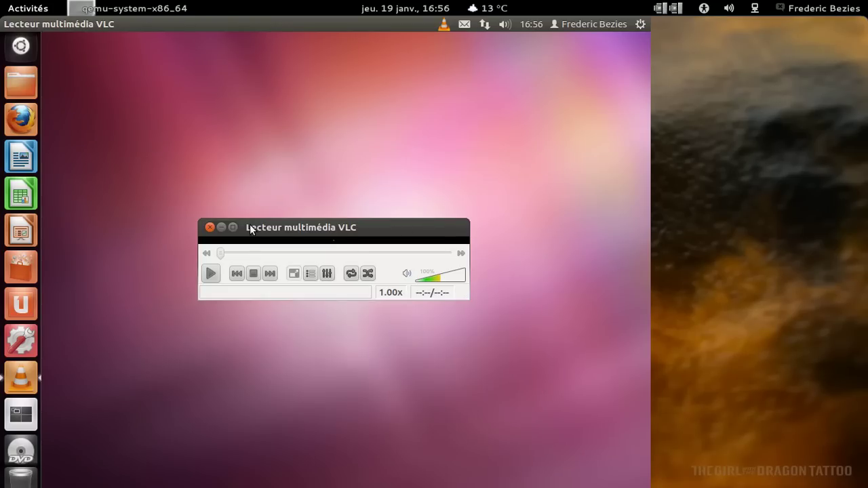
click(221, 227)
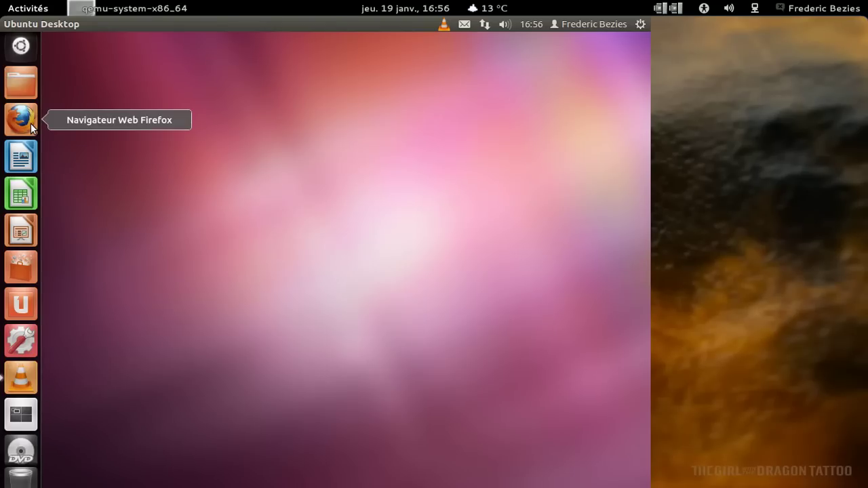
click(21, 267)
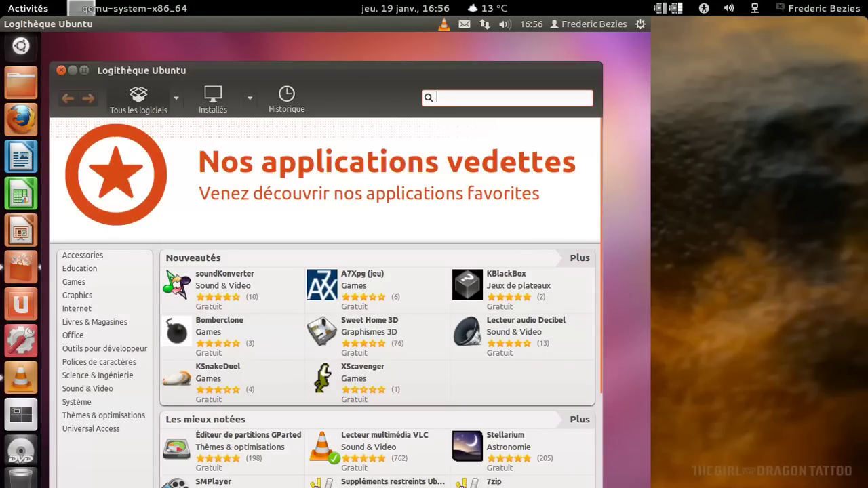
click(89, 390)
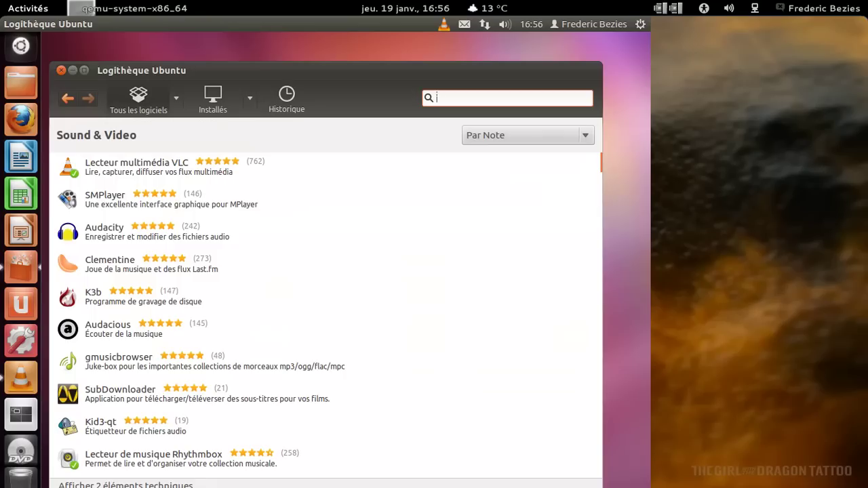
scroll(354, 270, down, 3)
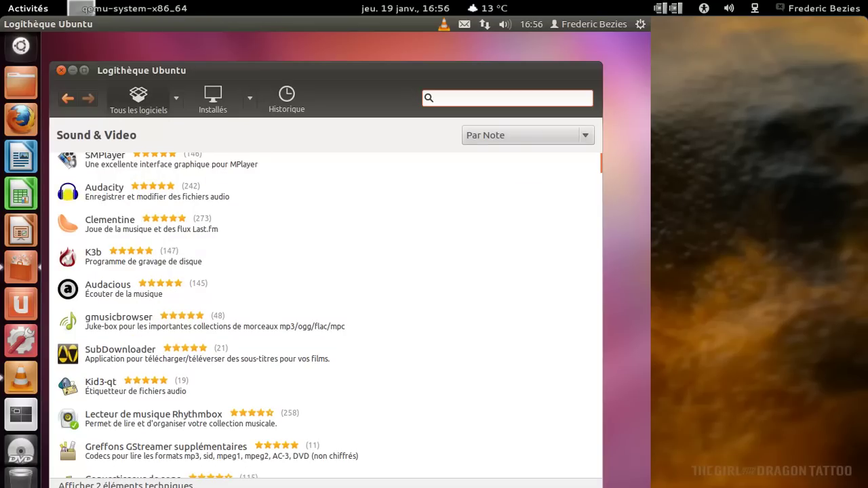
scroll(326, 315, down, 2)
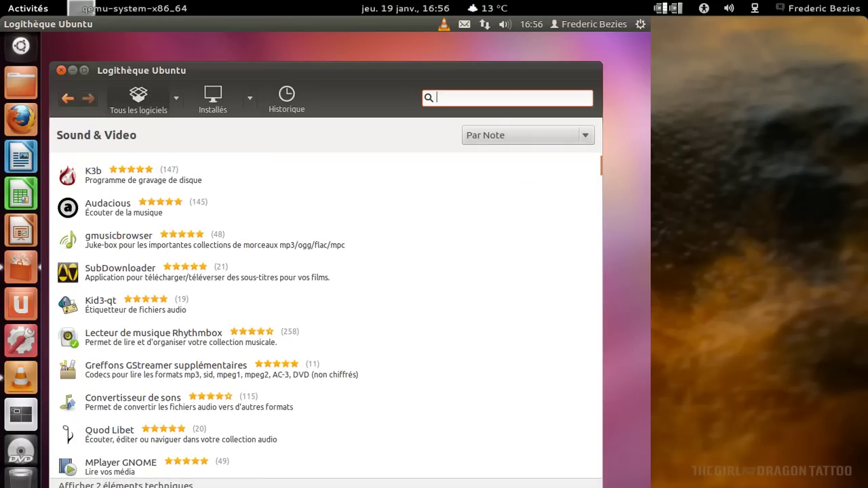
scroll(325, 315, down, 7)
scroll(326, 315, down, 11)
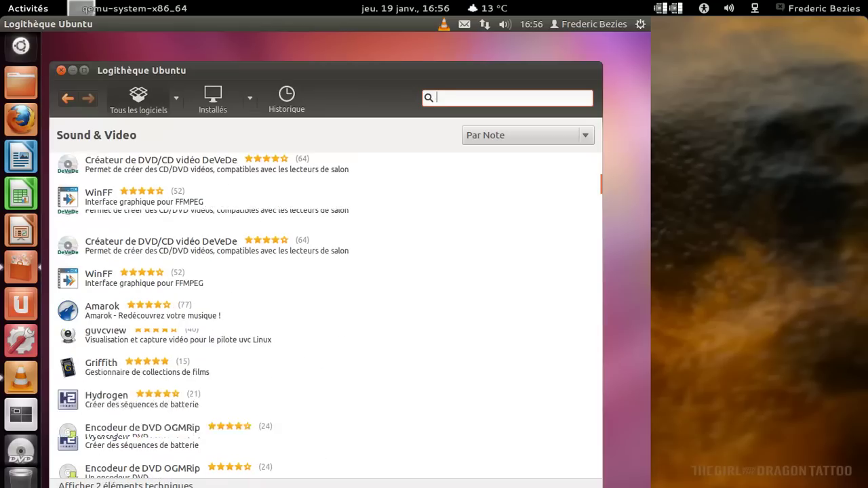
scroll(326, 315, down, 9)
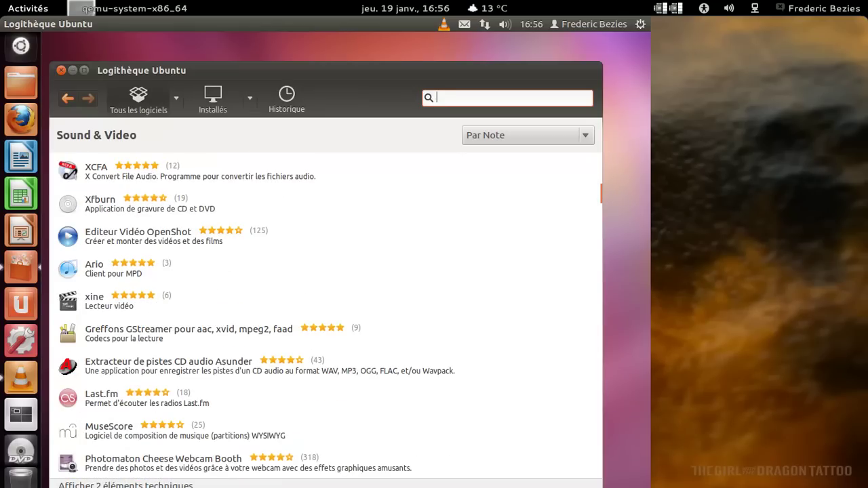
click(74, 100)
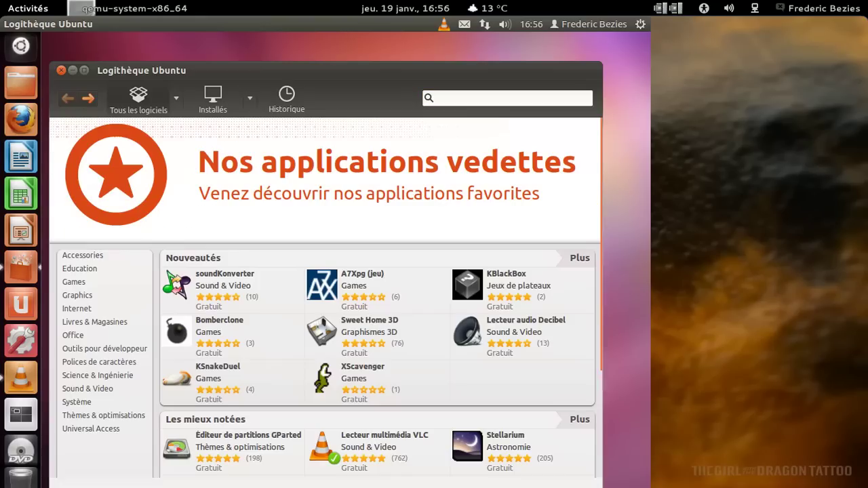
click(61, 70)
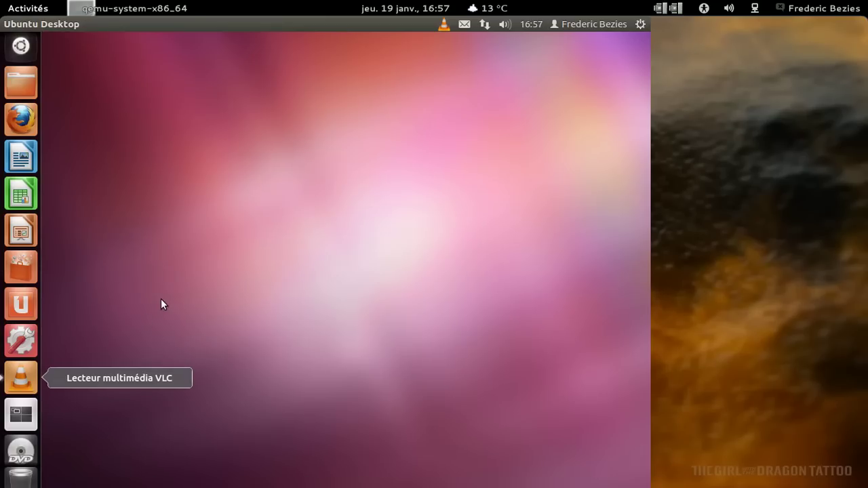
Quit VLC from its launcher icon menu, then choose Retirer du lanceur to unpin it.
right_click(18, 382)
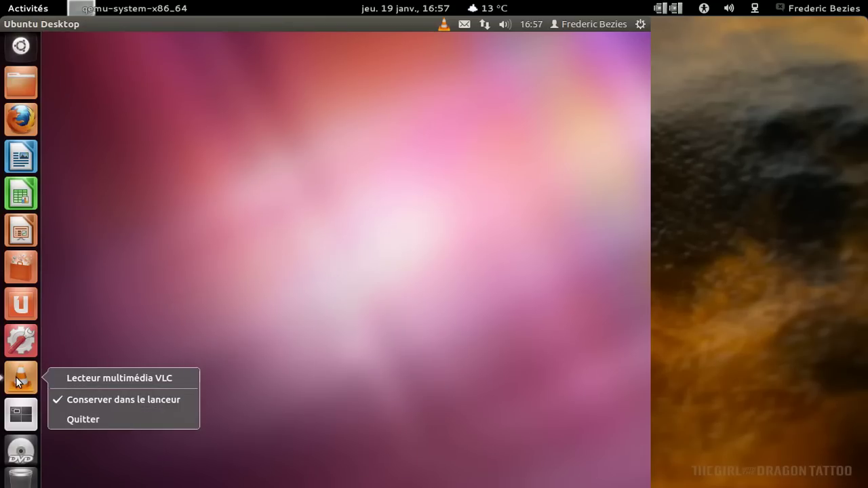
click(99, 420)
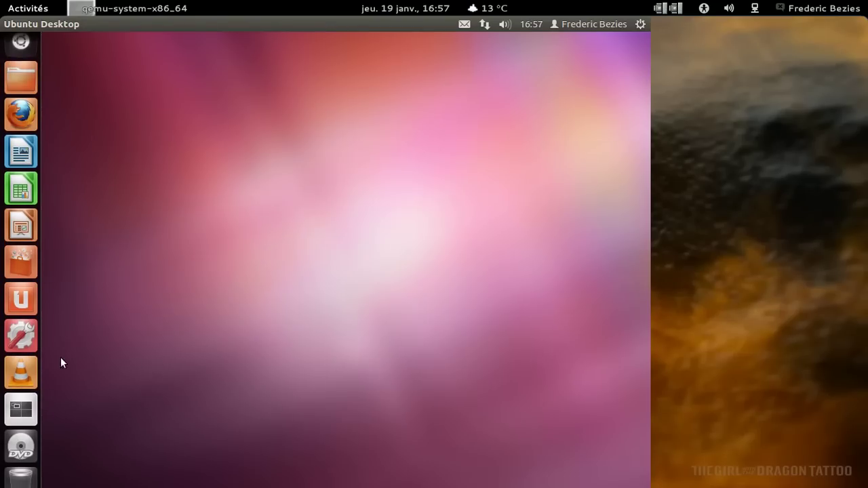
right_click(20, 373)
click(73, 393)
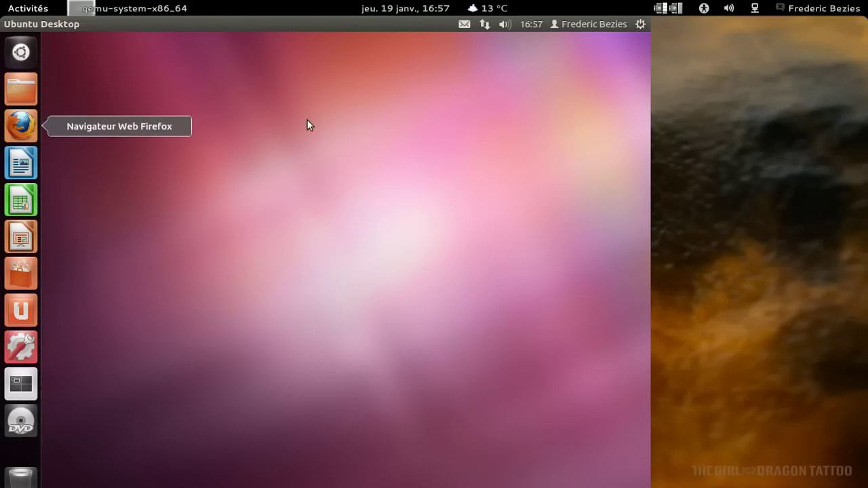
click(21, 52)
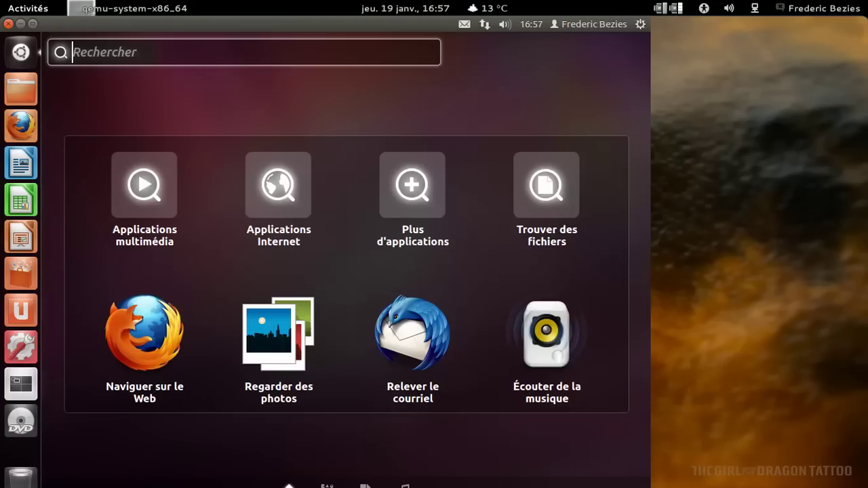
text(vlc)
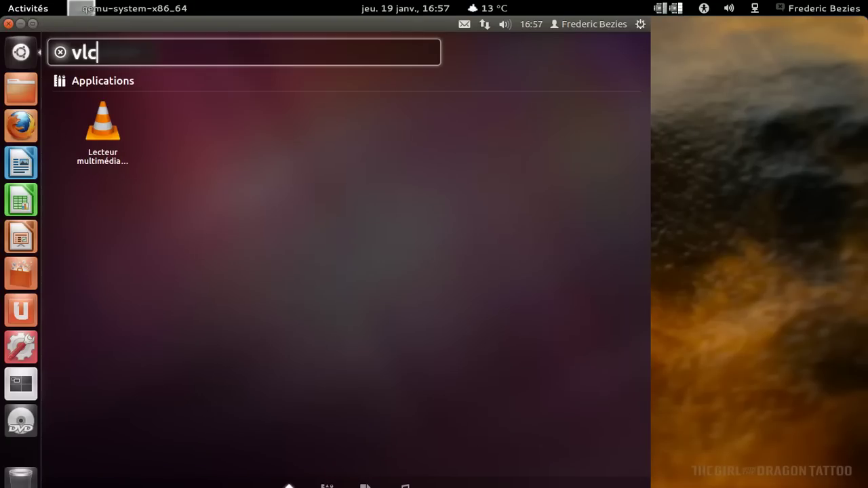
drag(107, 119, 20, 424)
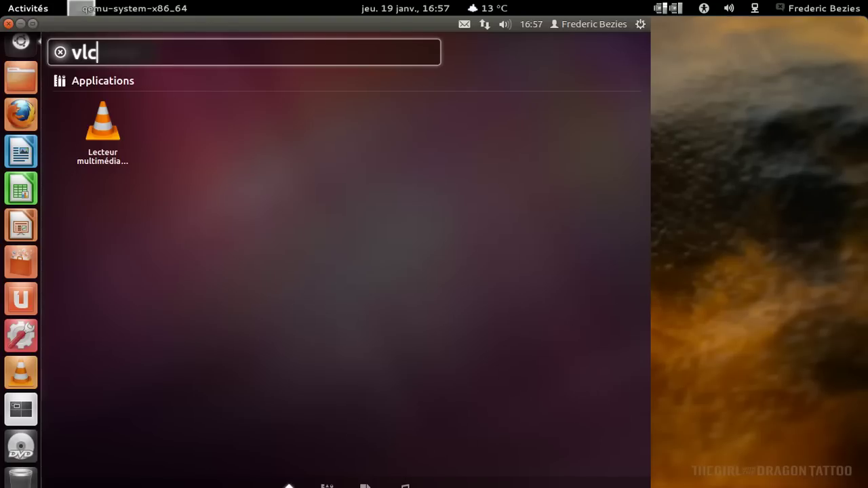
click(61, 53)
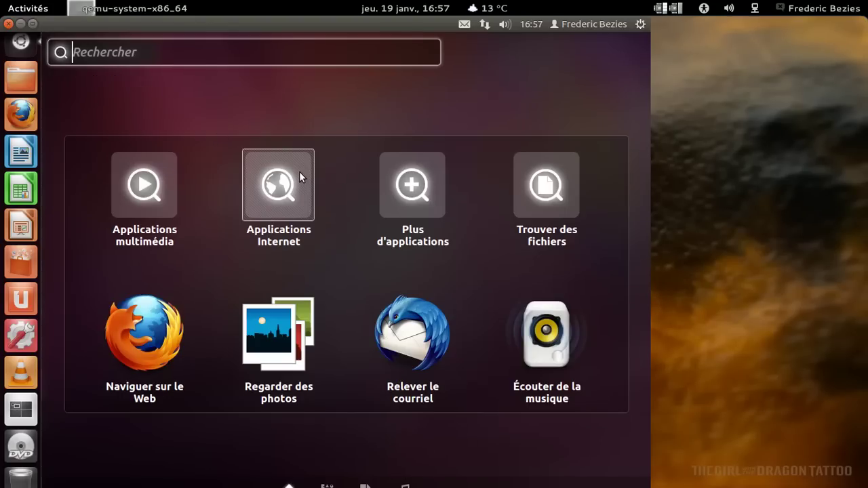
key(Escape)
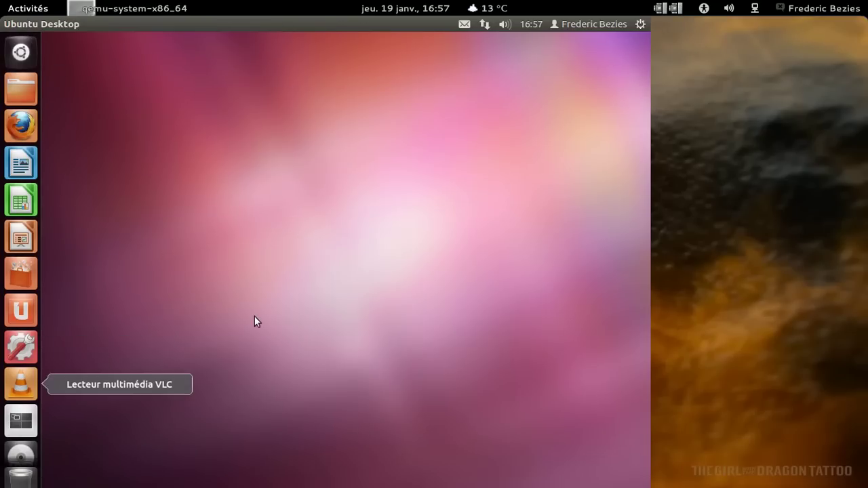
right_click(20, 384)
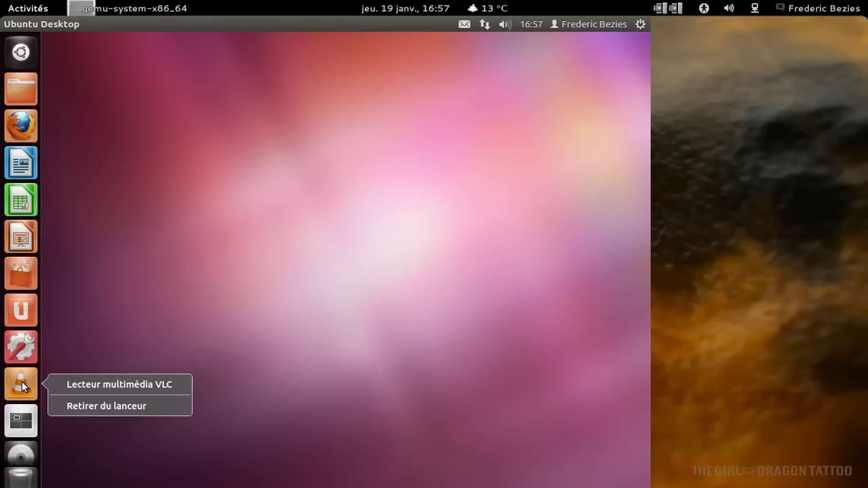
click(76, 405)
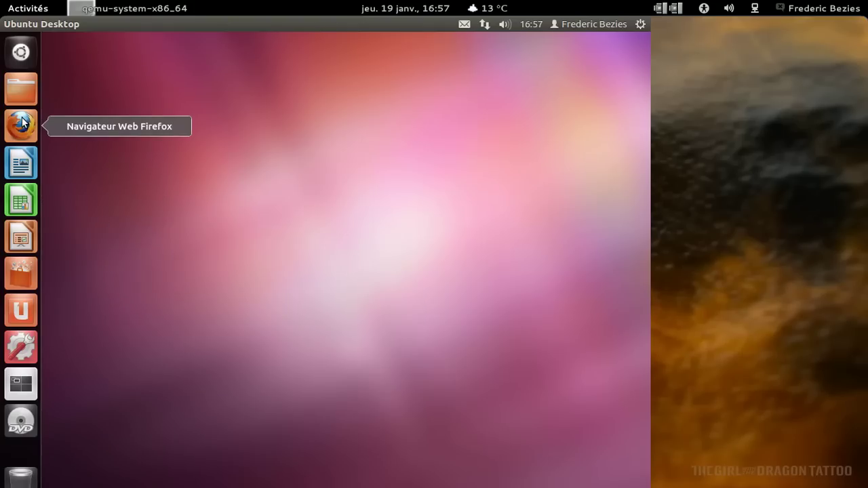
click(27, 96)
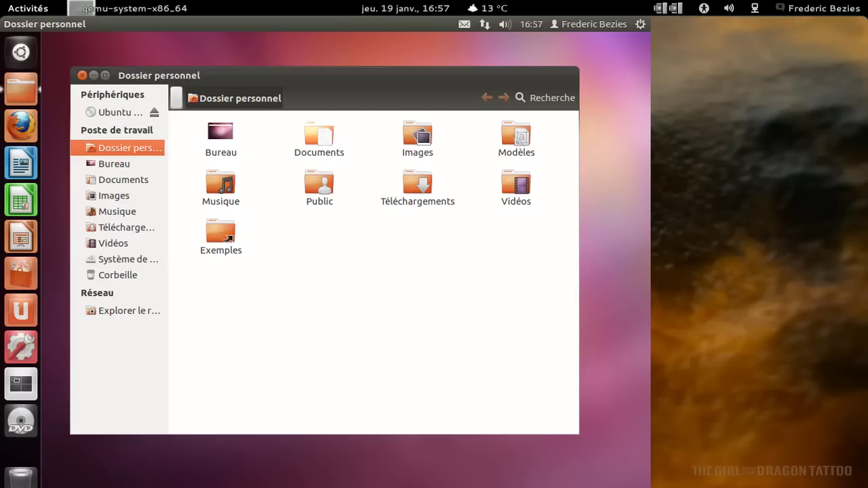
mouse_move(145, 21)
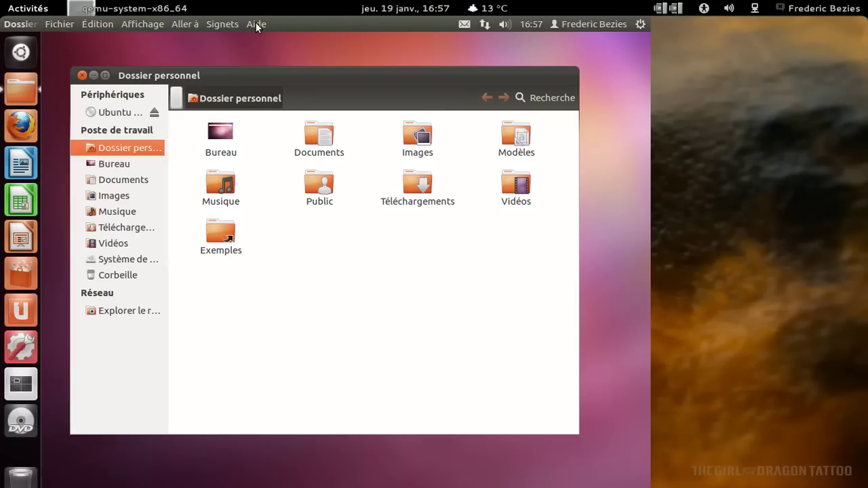
click(257, 24)
click(304, 166)
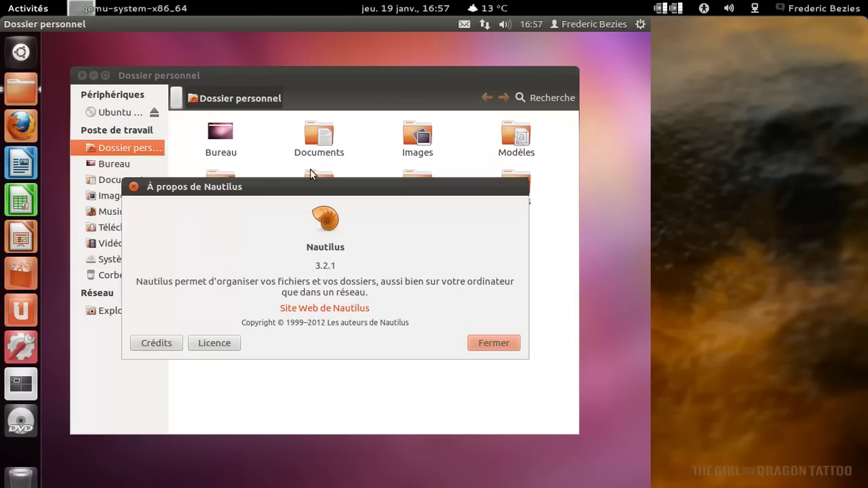
click(501, 348)
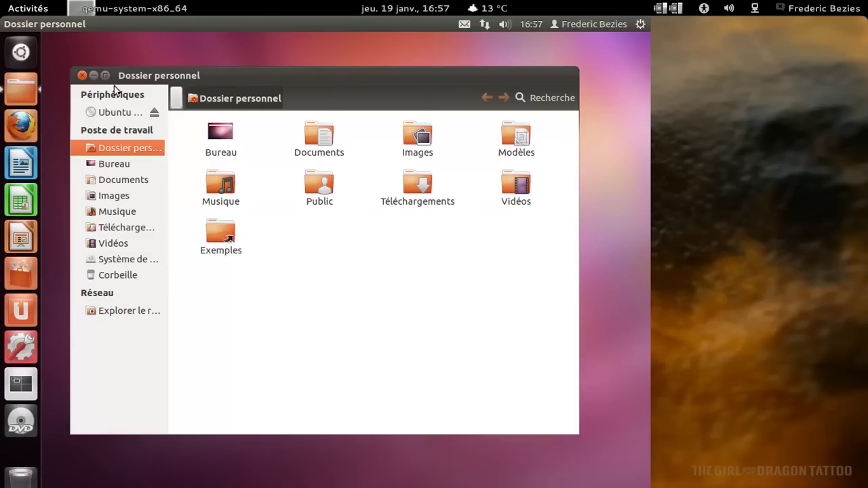
click(82, 75)
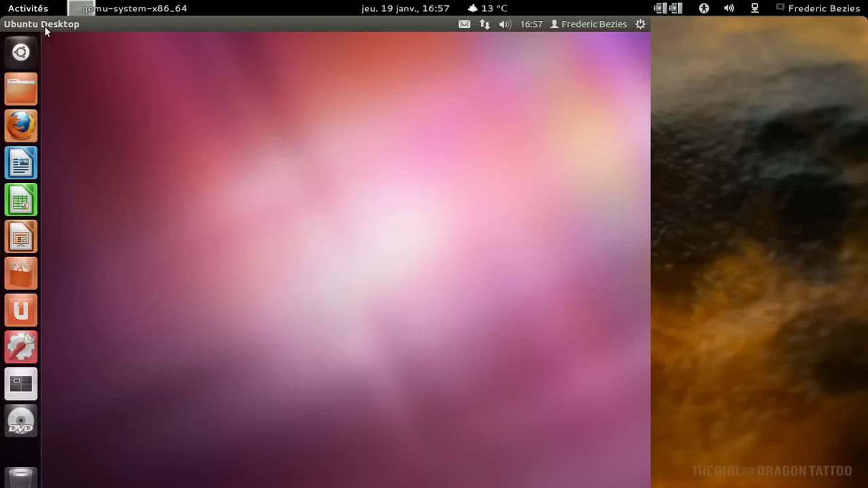
click(640, 25)
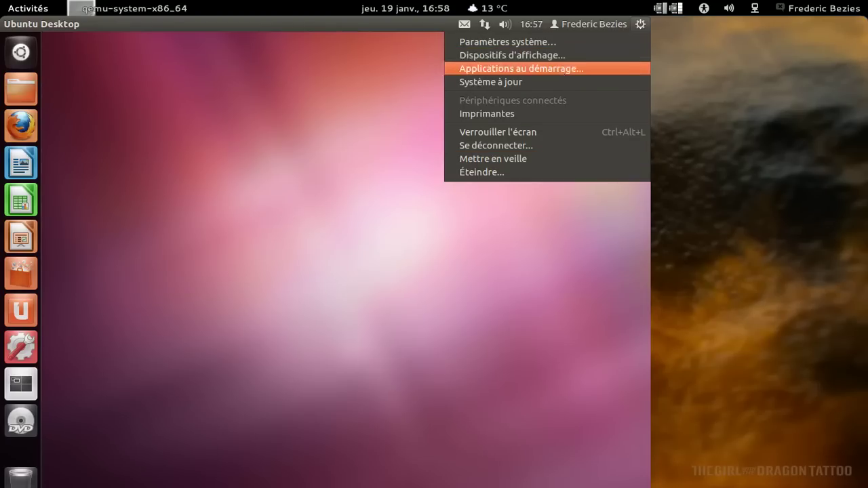
click(560, 67)
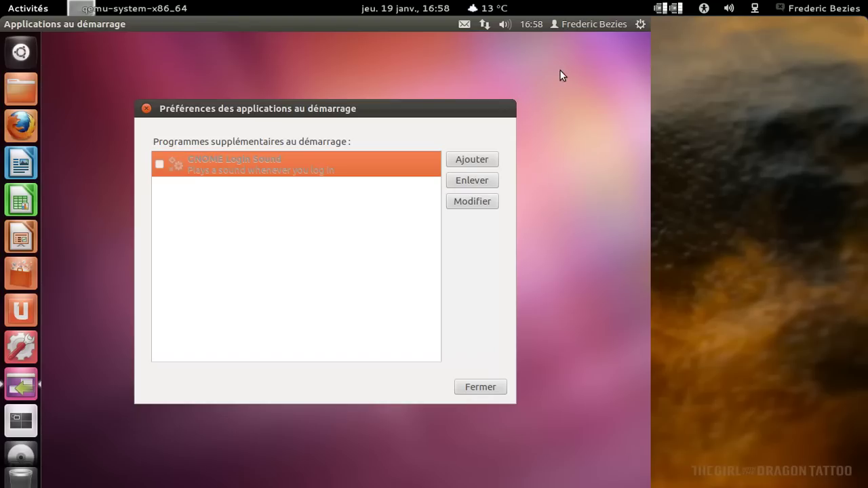
click(146, 109)
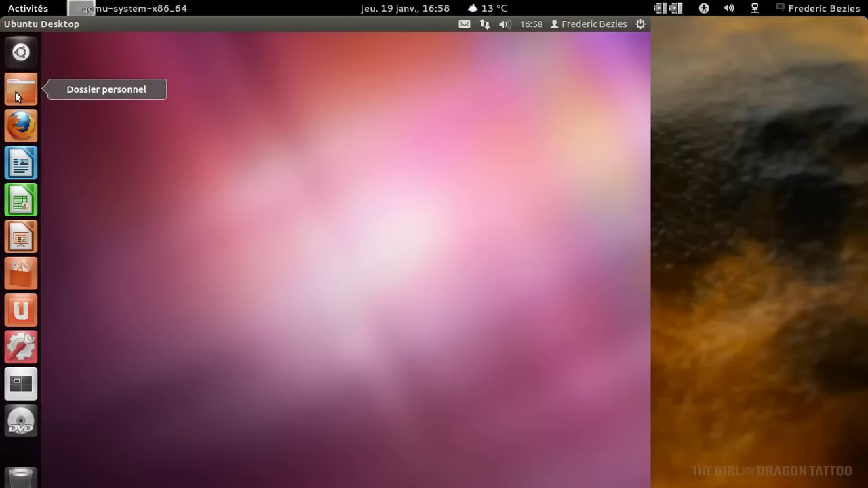
Shut down the virtual machine via the gear menu's Éteindre… option and confirm Éteindre.
click(640, 25)
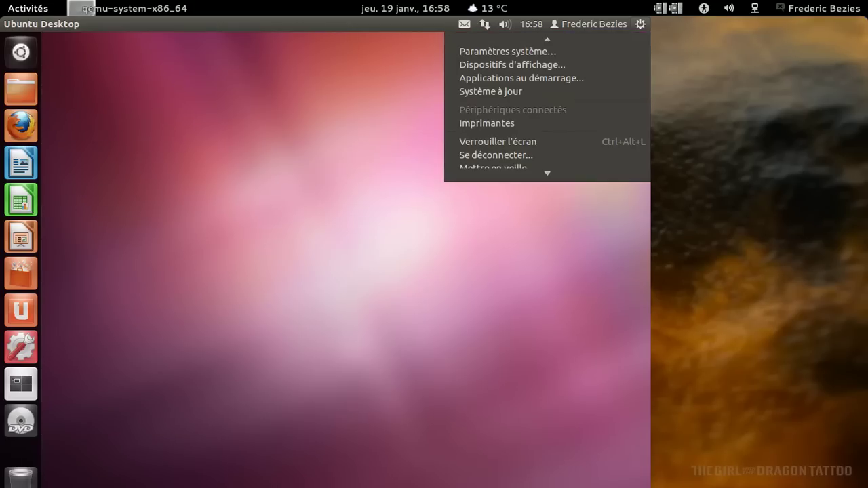
click(476, 171)
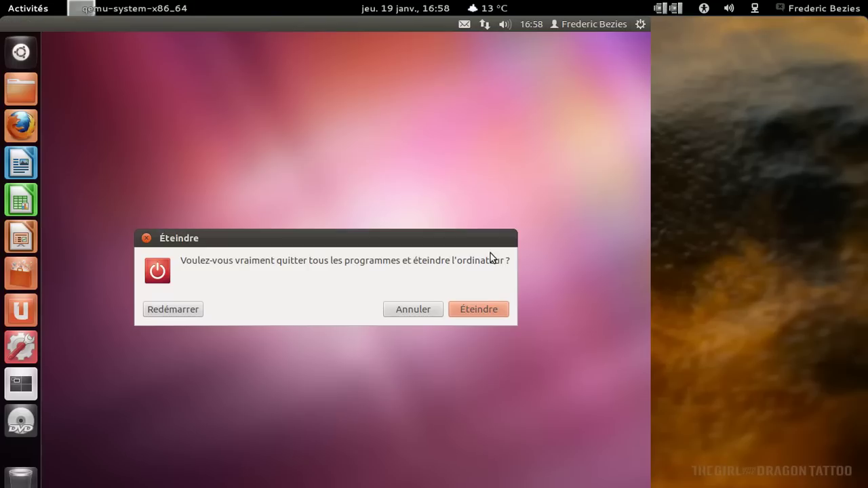
click(479, 309)
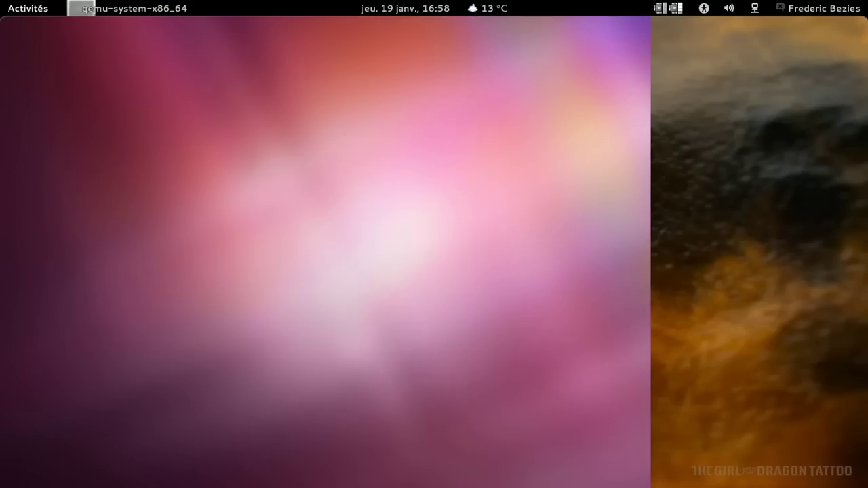